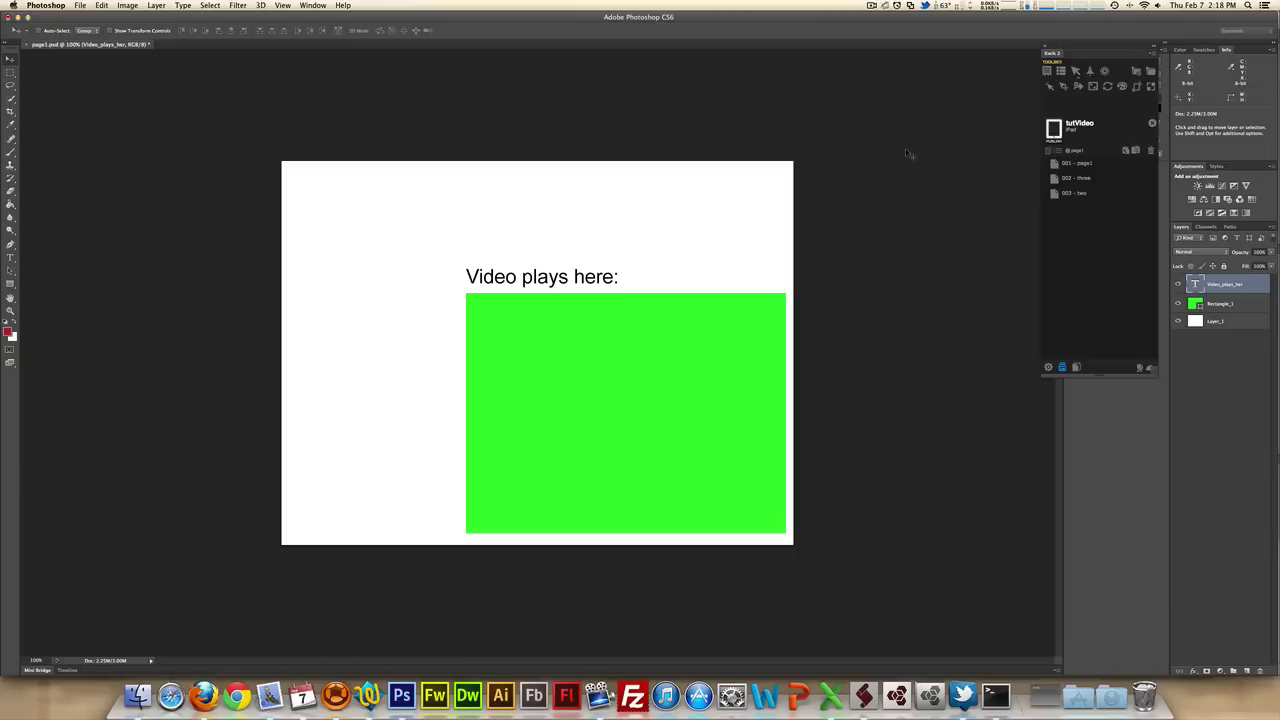
Open page1 in the tutVideo project's page list to view its Layer_1 and Rectangle_1 components
left_click(1075, 163)
left_click(1066, 177)
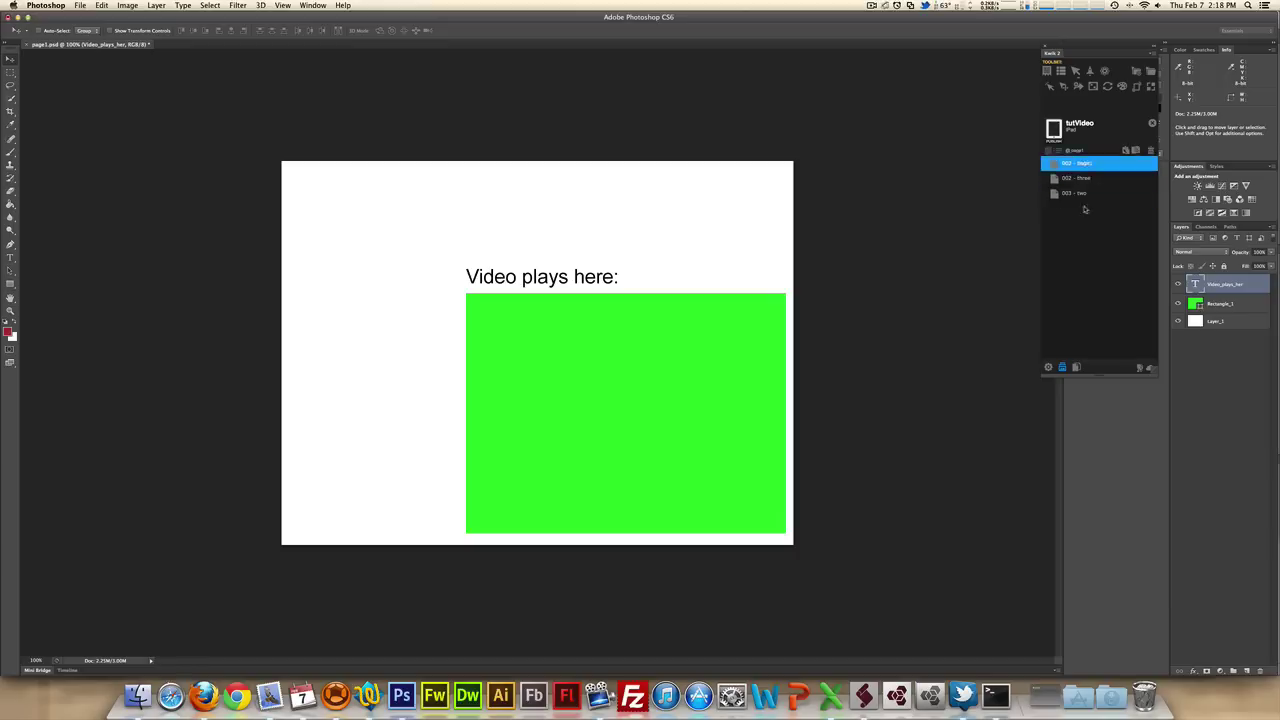
left_click(1049, 177)
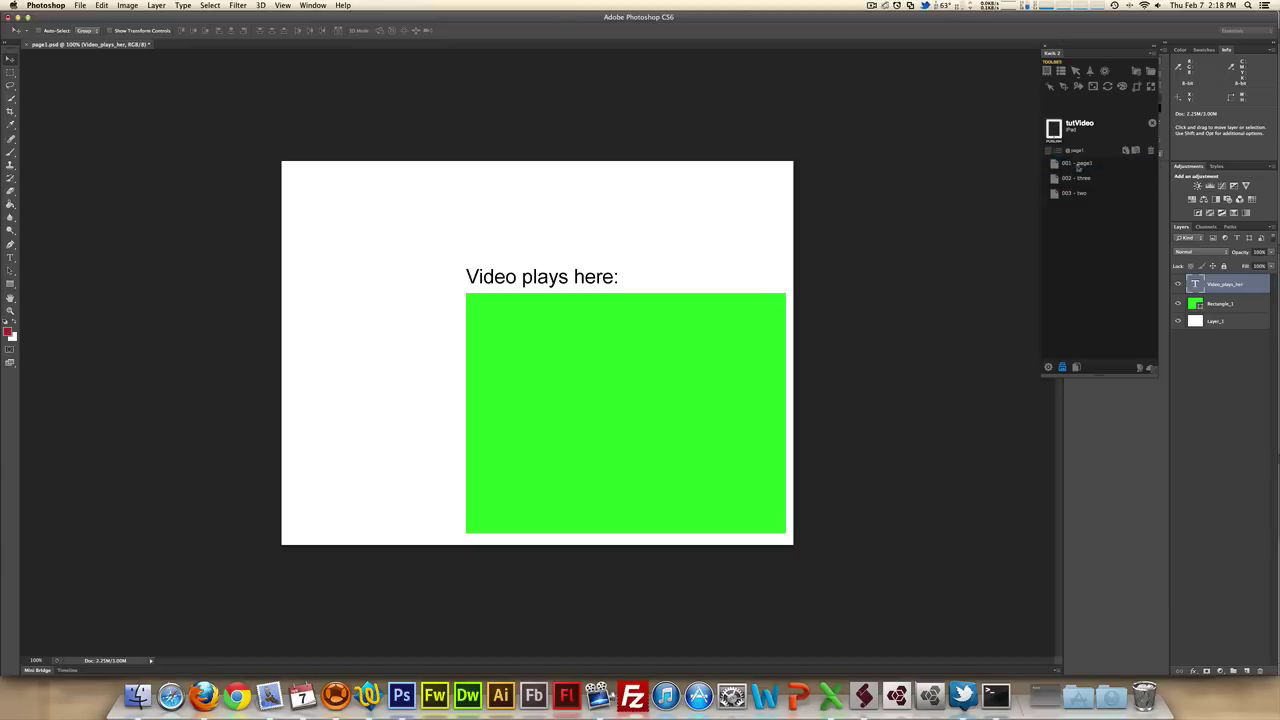
left_click(1062, 163)
left_click(1060, 160)
left_click(1060, 160)
left_click(1059, 157)
left_click(1059, 157)
left_click(1095, 179)
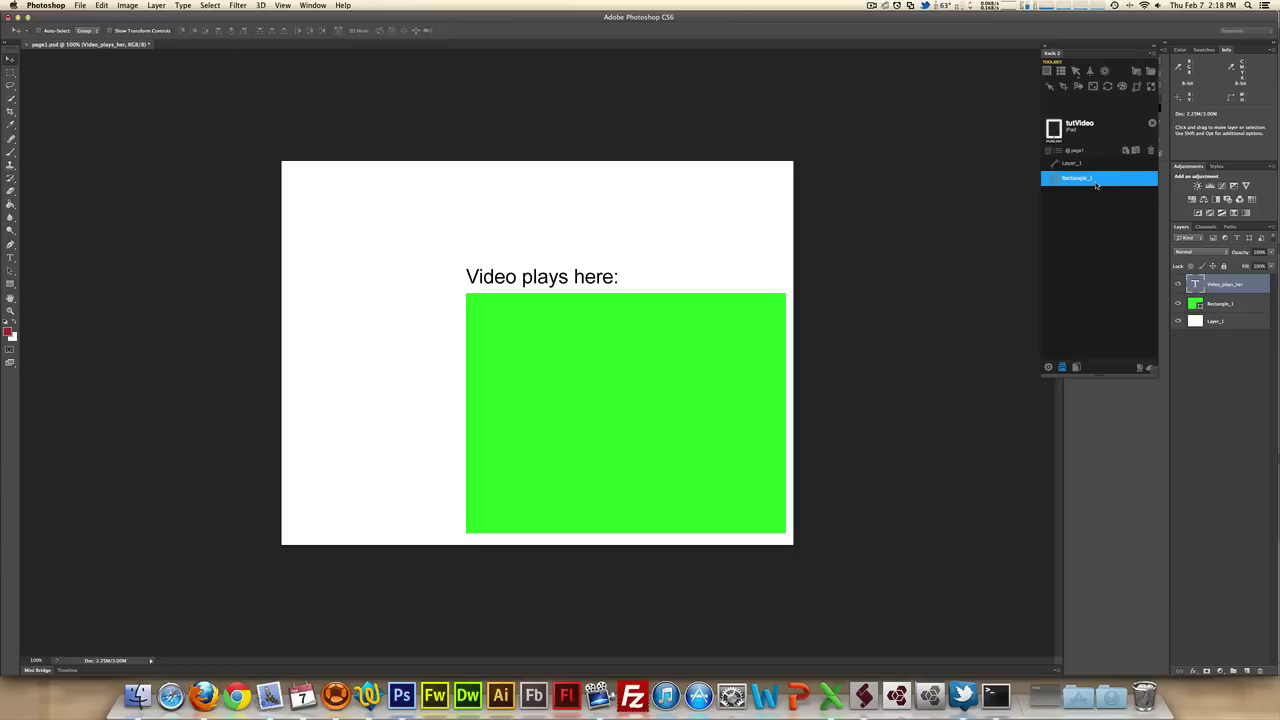
Review the Vector Replacement settings of the white background layer, Layer_1, and close them without creating anything
left_click(1228, 322)
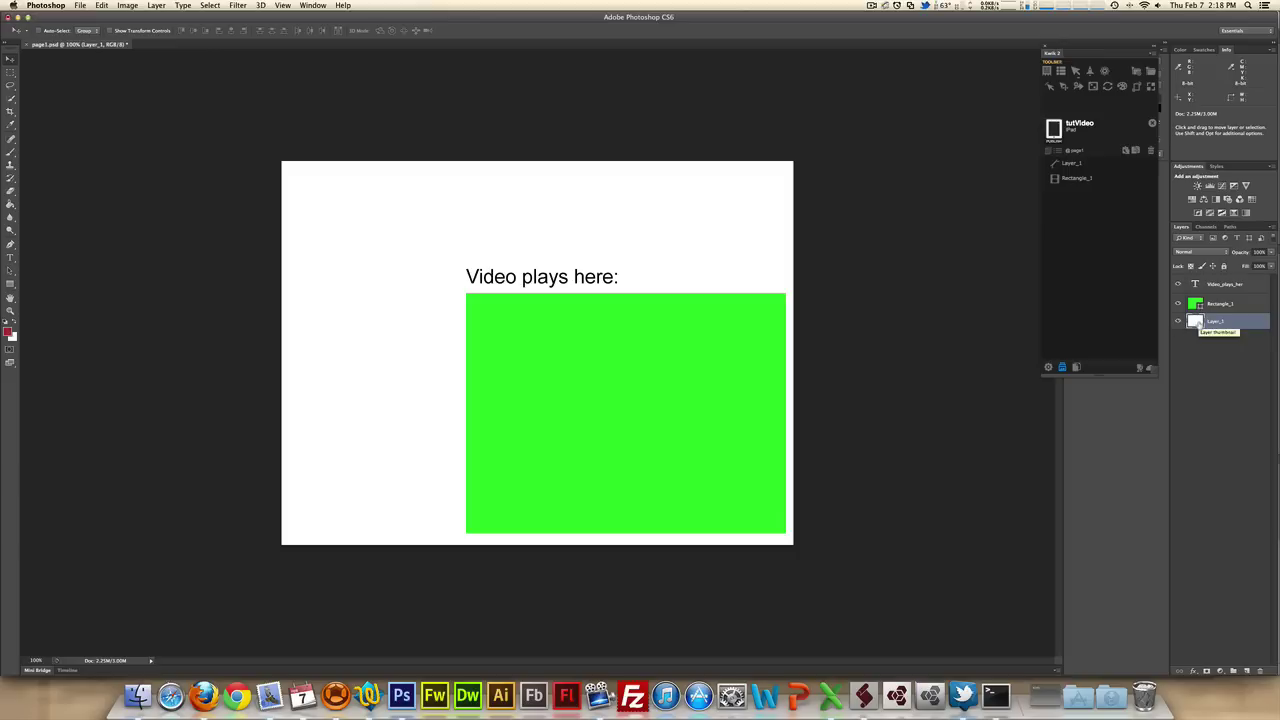
left_click(1066, 163)
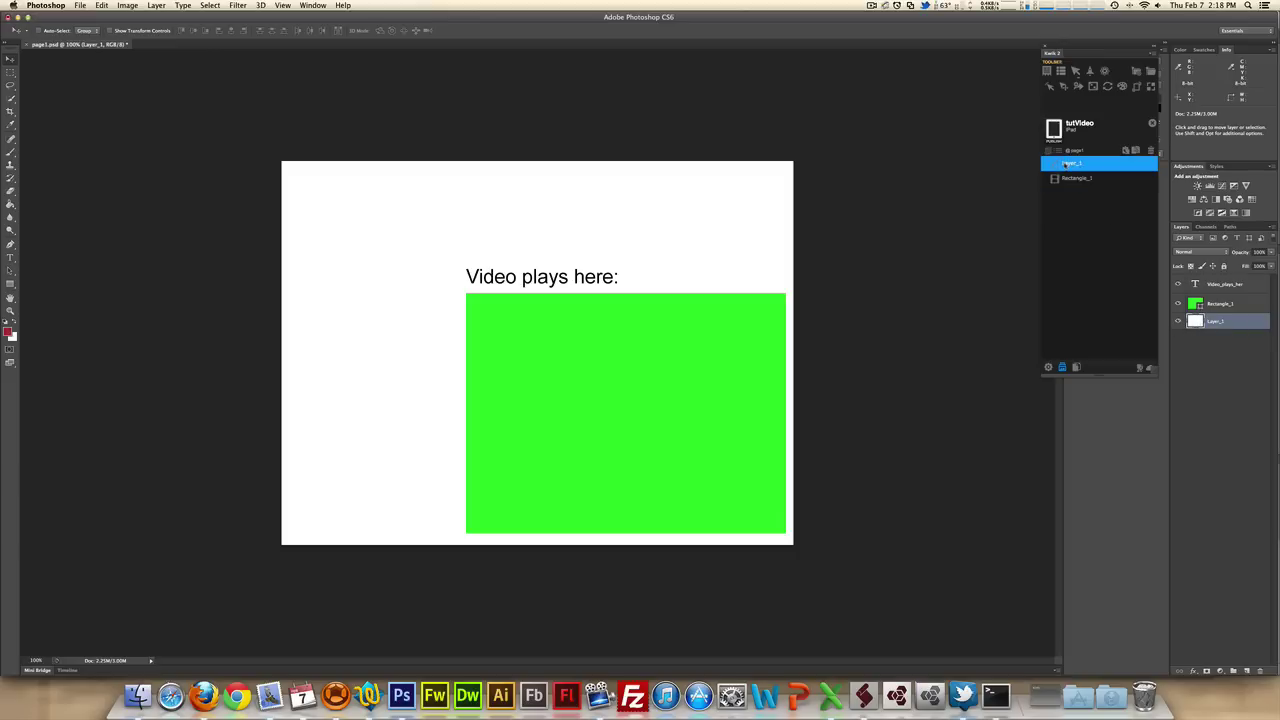
left_click(1066, 90)
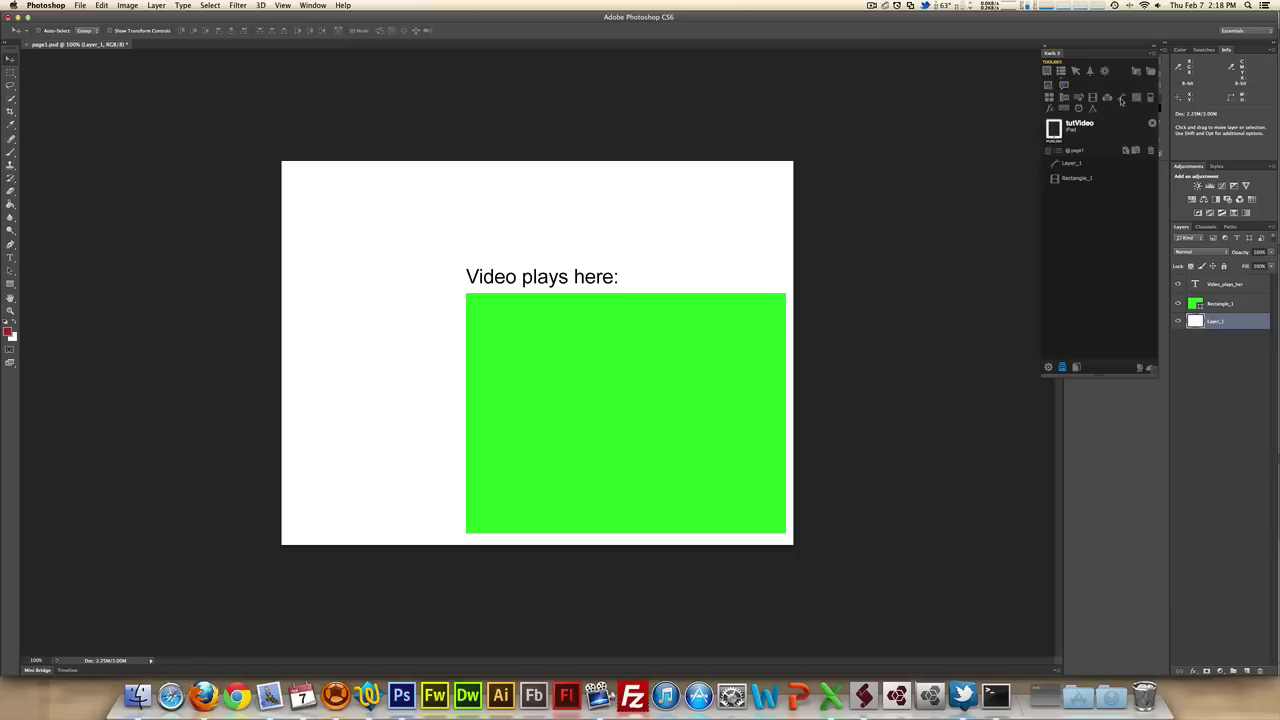
left_click(1121, 100)
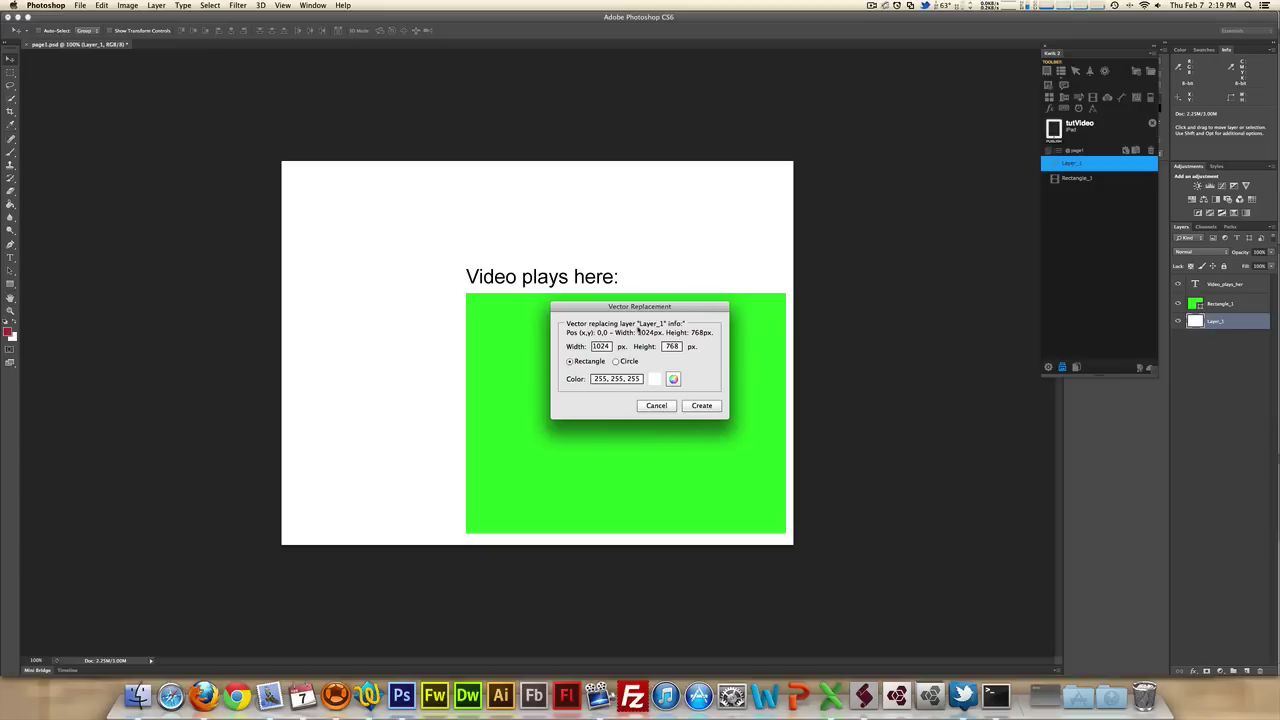
left_click(659, 407)
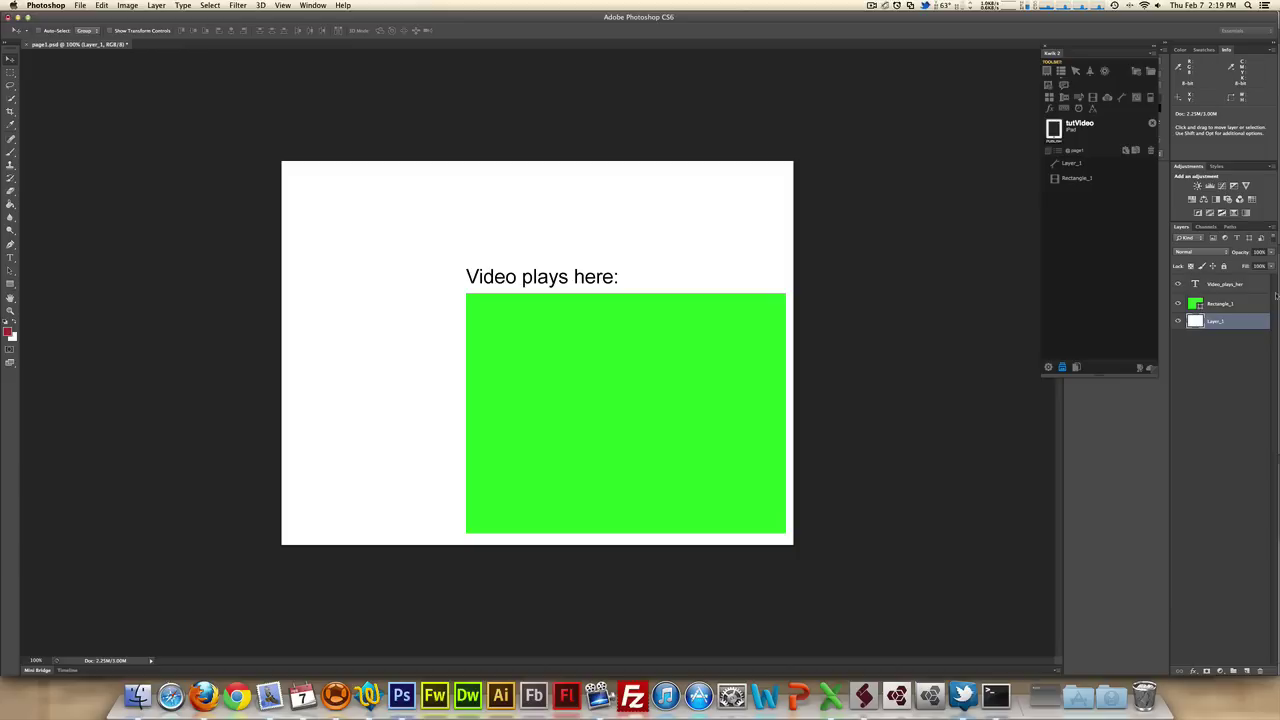
Select the green Rectangle_1 layer and set its size to 640 px wide by 480 px high with Free Transform
left_click(1178, 285)
left_click(1178, 285)
left_click(1219, 305)
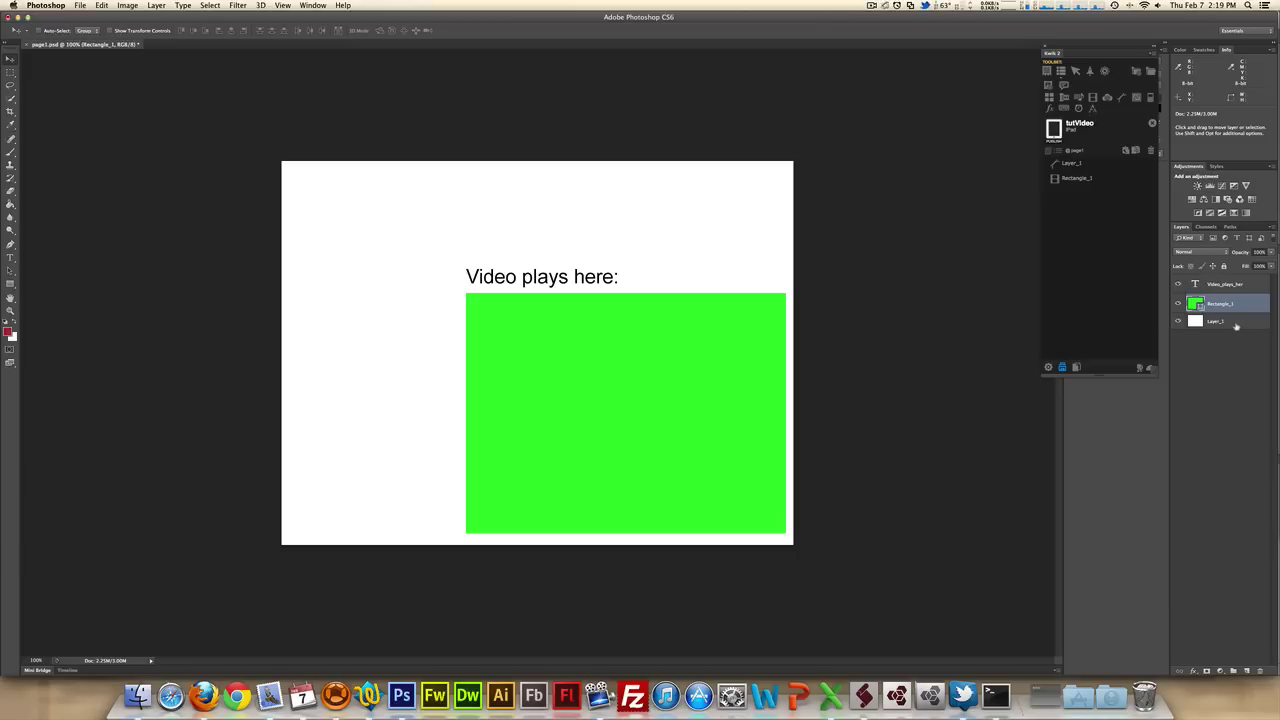
key("super+t")
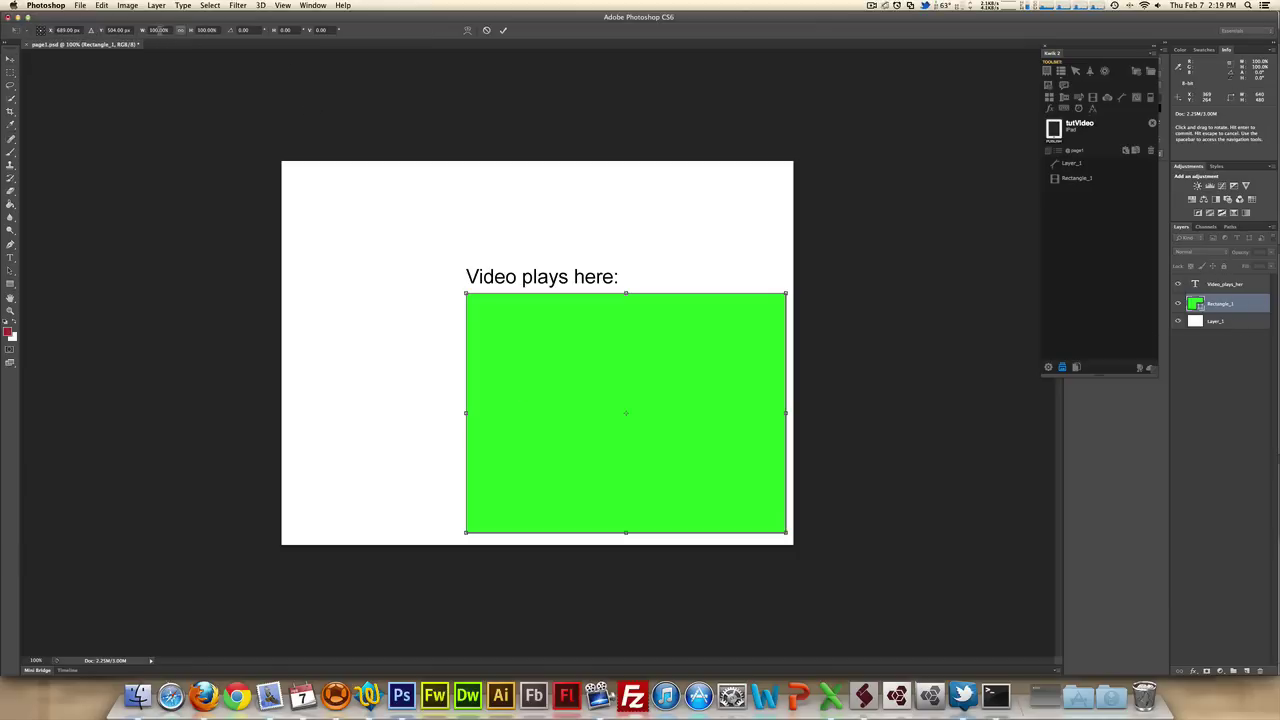
left_click(159, 30)
type("100")
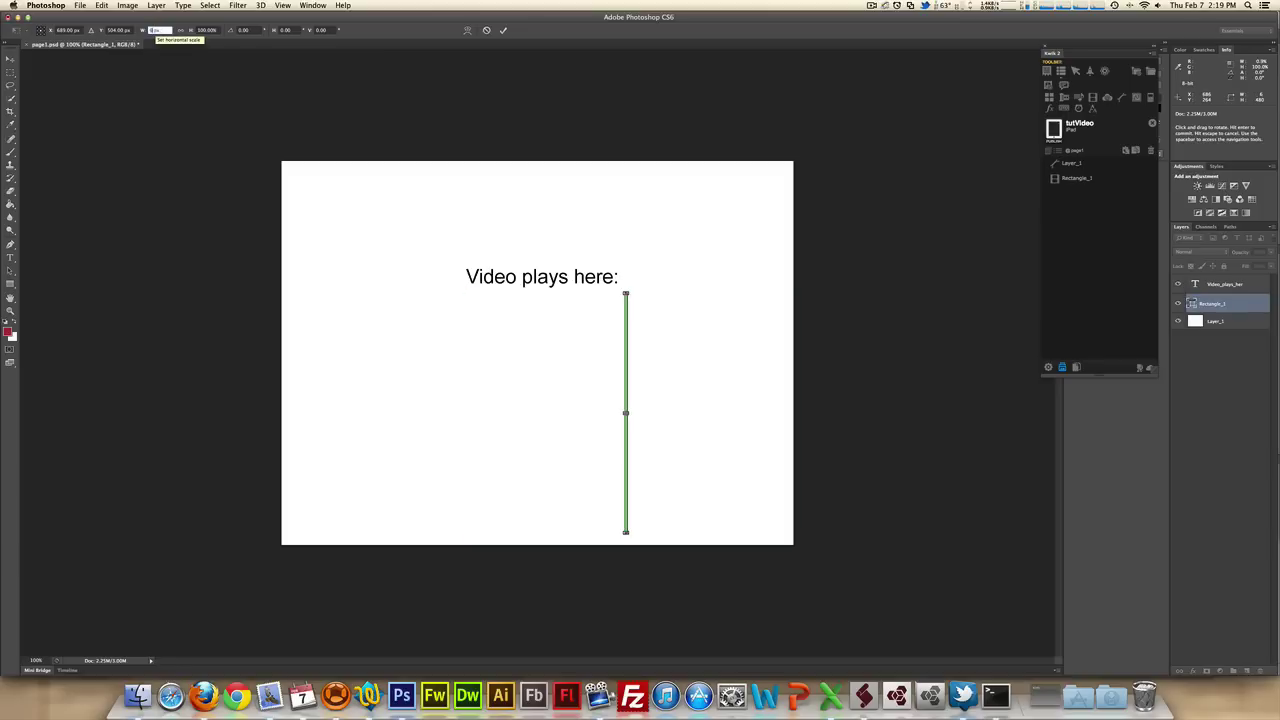
key("Tab")
type("480")
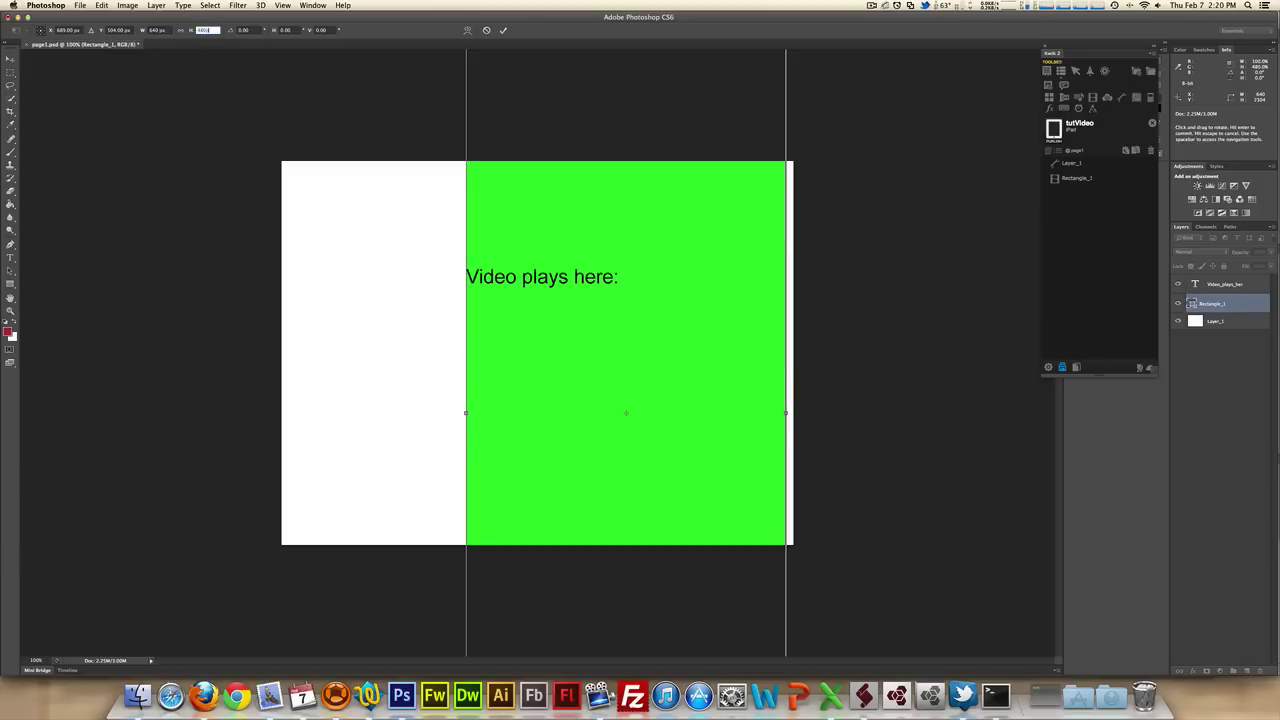
type("px")
key("Return")
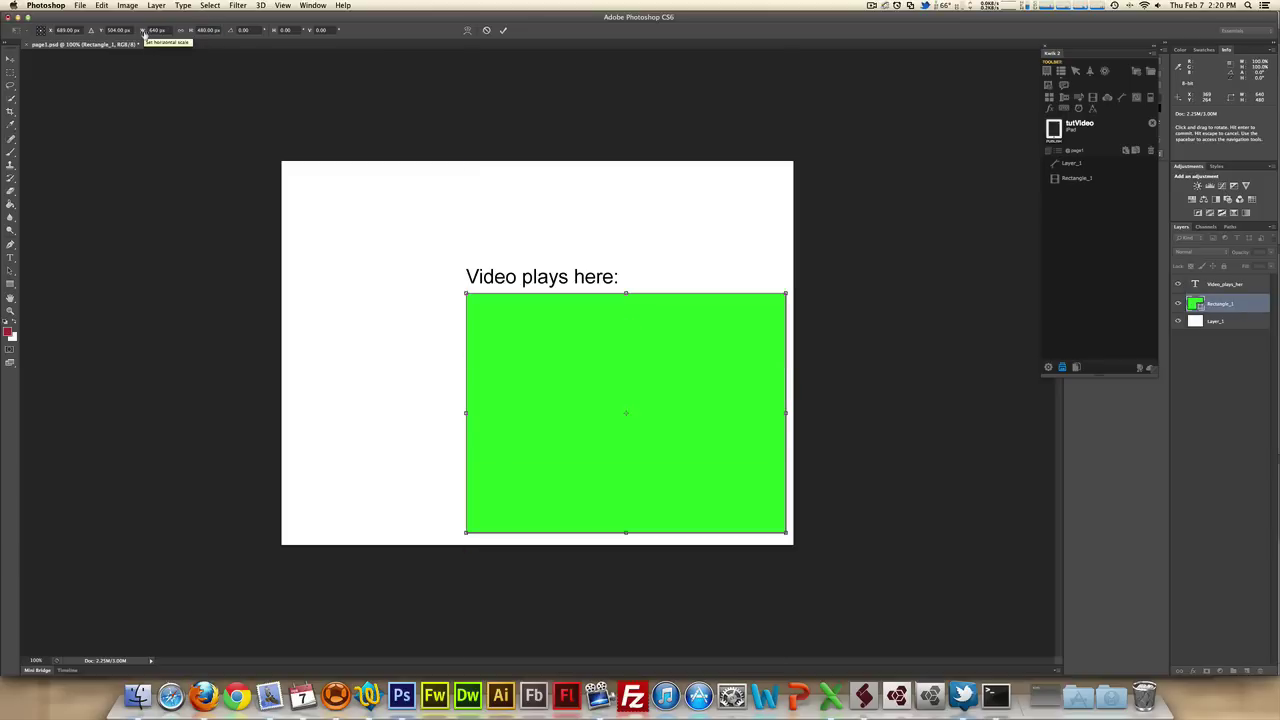
left_click(10, 58)
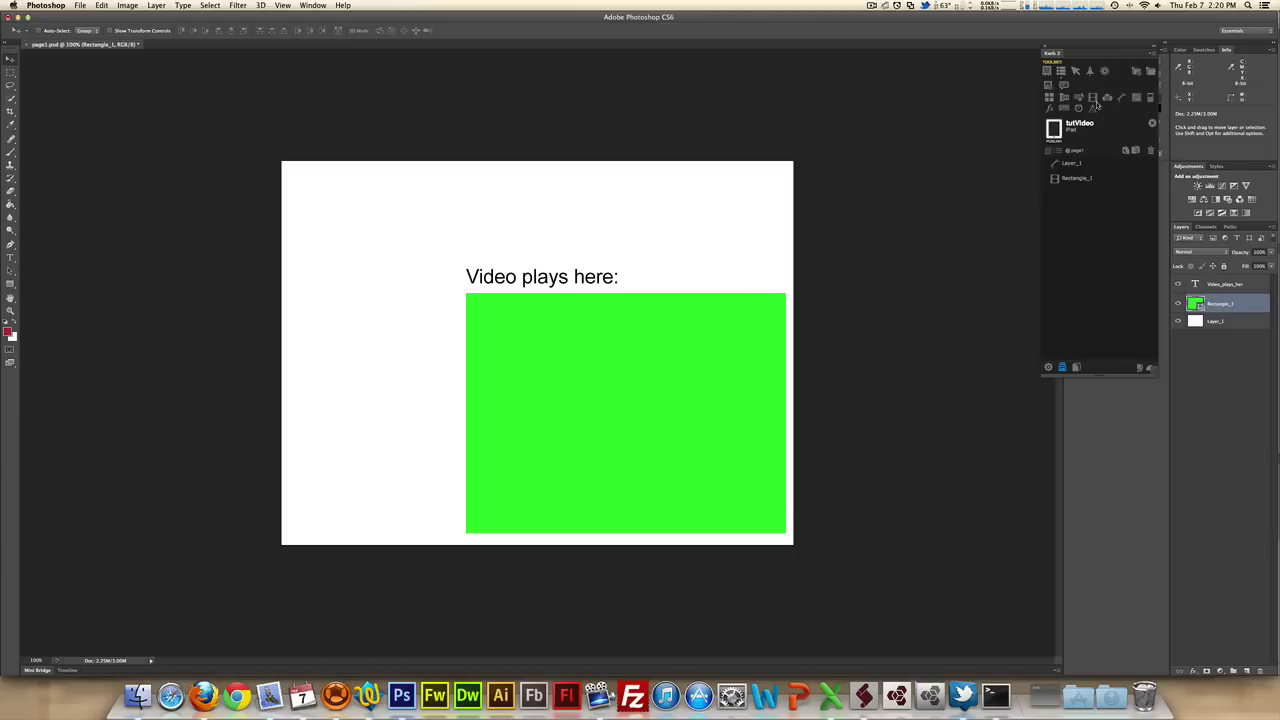
Preview video.mp4 and apply it as Rectangle_1's video replacement at 640 × 480 px, with auto play and rewind at end
left_click(1092, 100)
left_click_drag(675, 307, 648, 147)
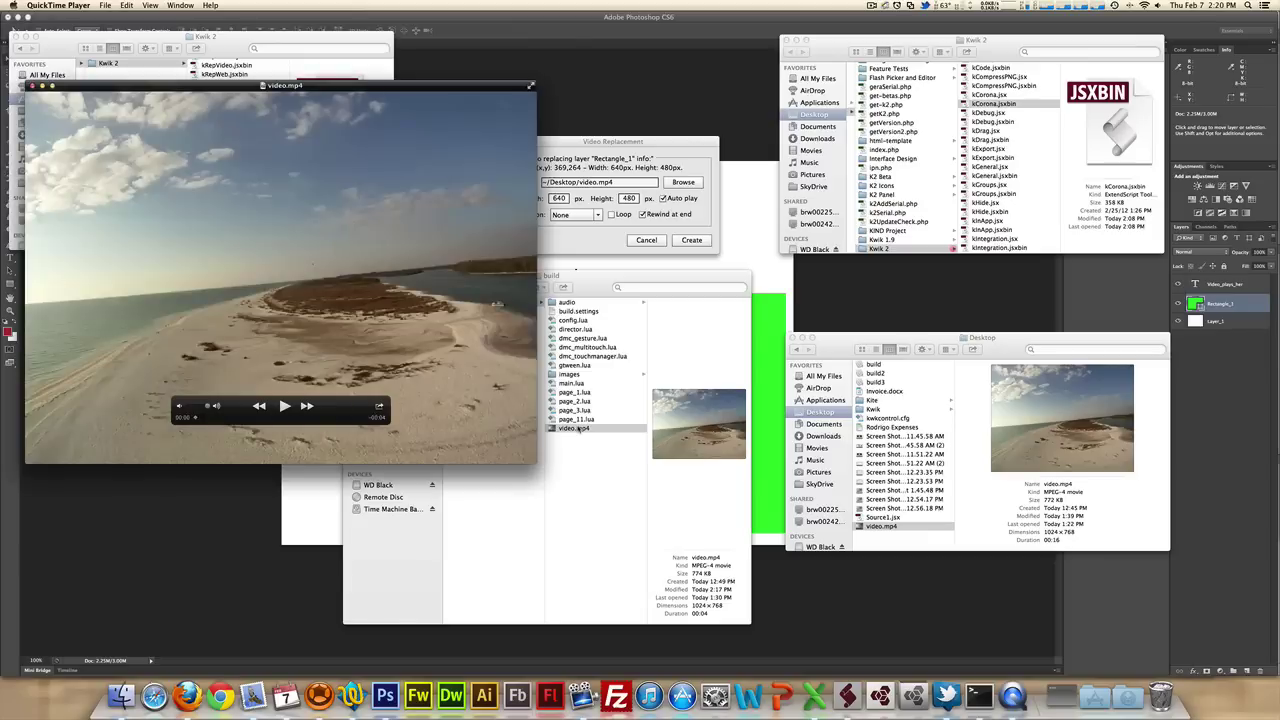
left_click(284, 406)
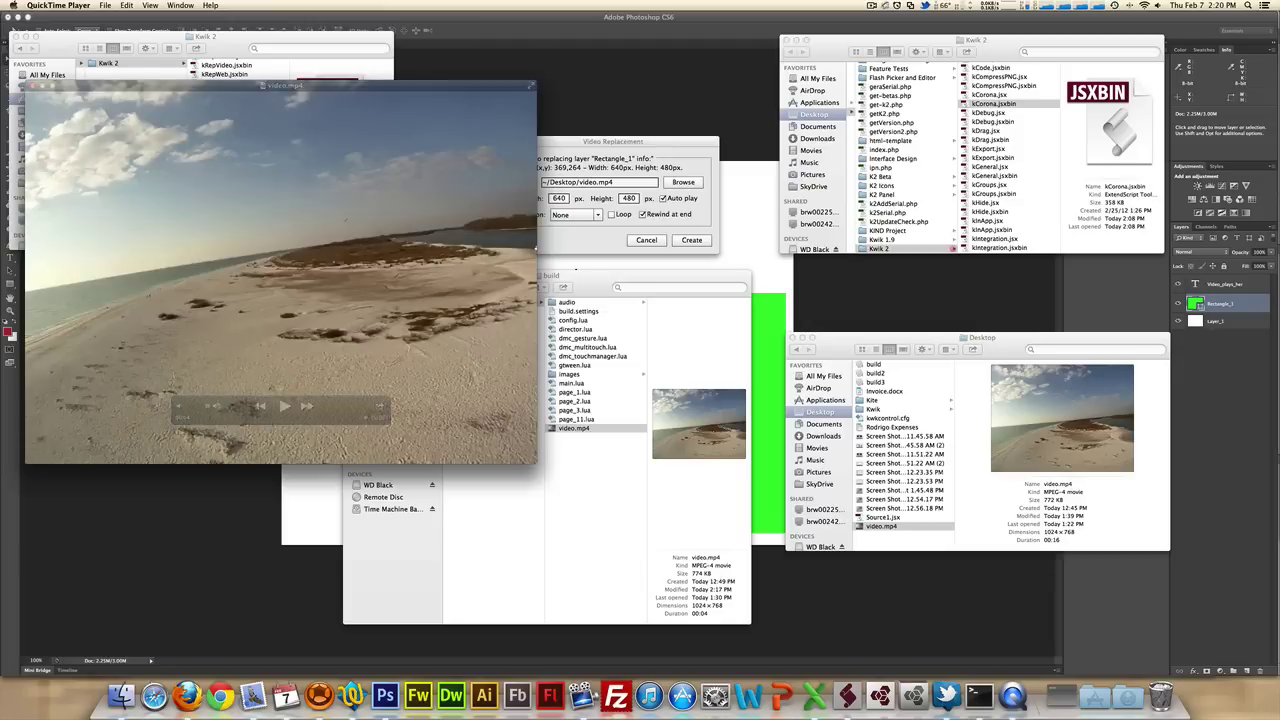
key("super+q")
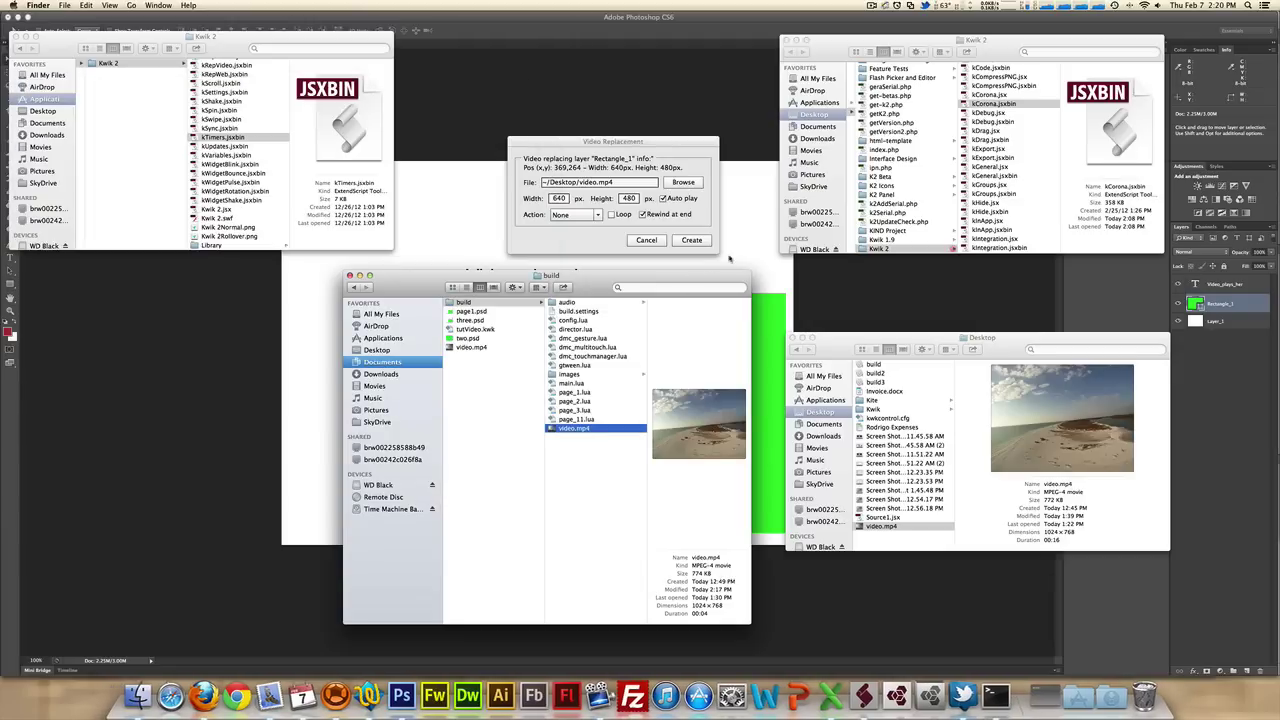
left_click(653, 152)
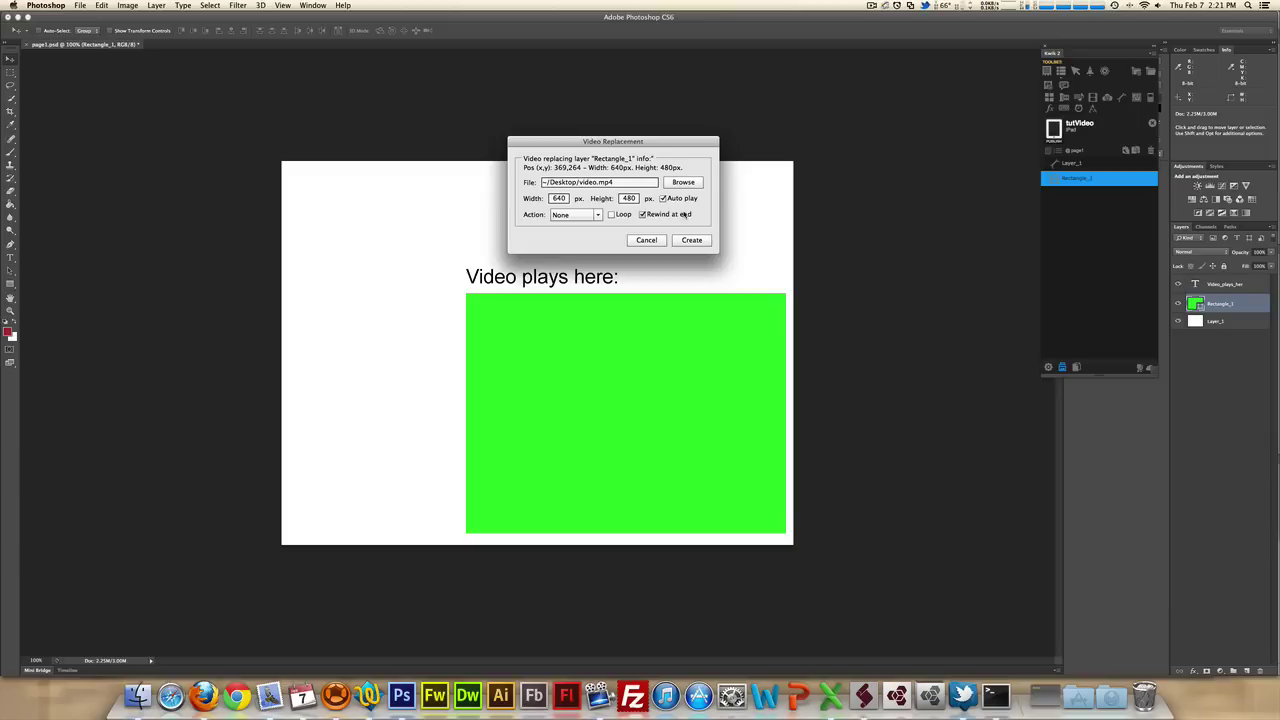
left_click(699, 242)
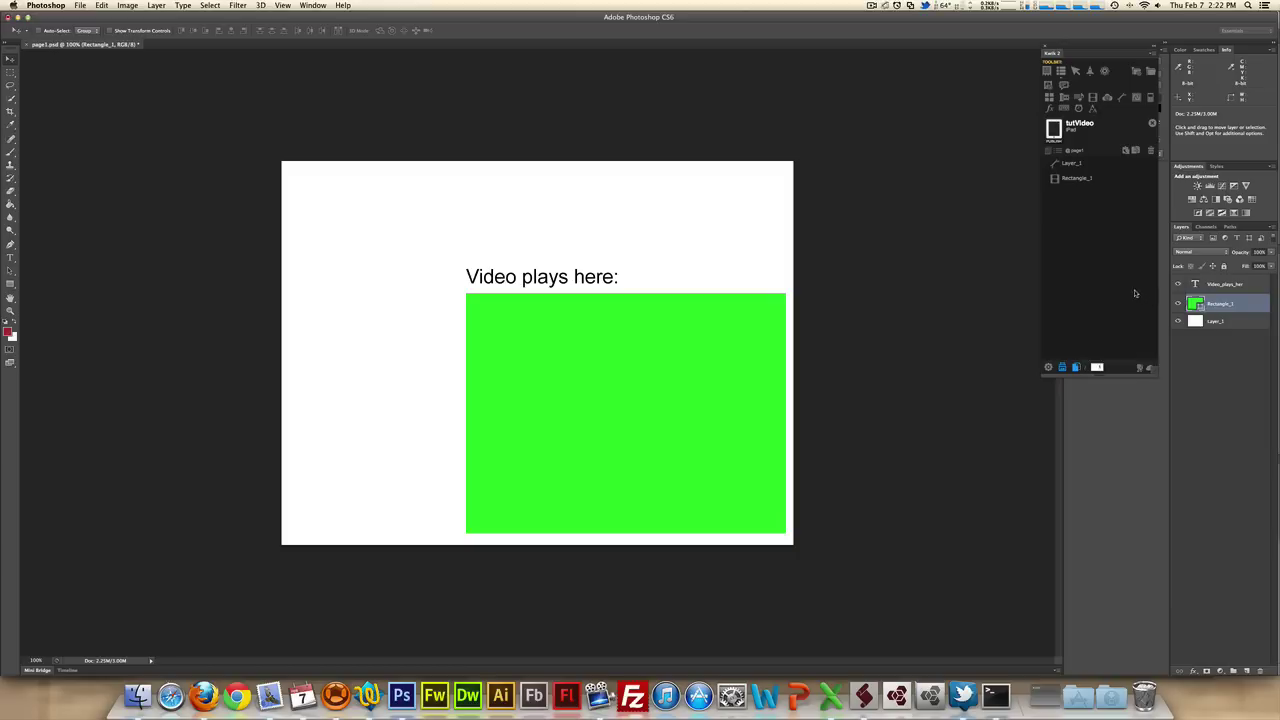
Publish the tutVideo project to the Corona Simulator and bring up the terminal log
left_click(1075, 366)
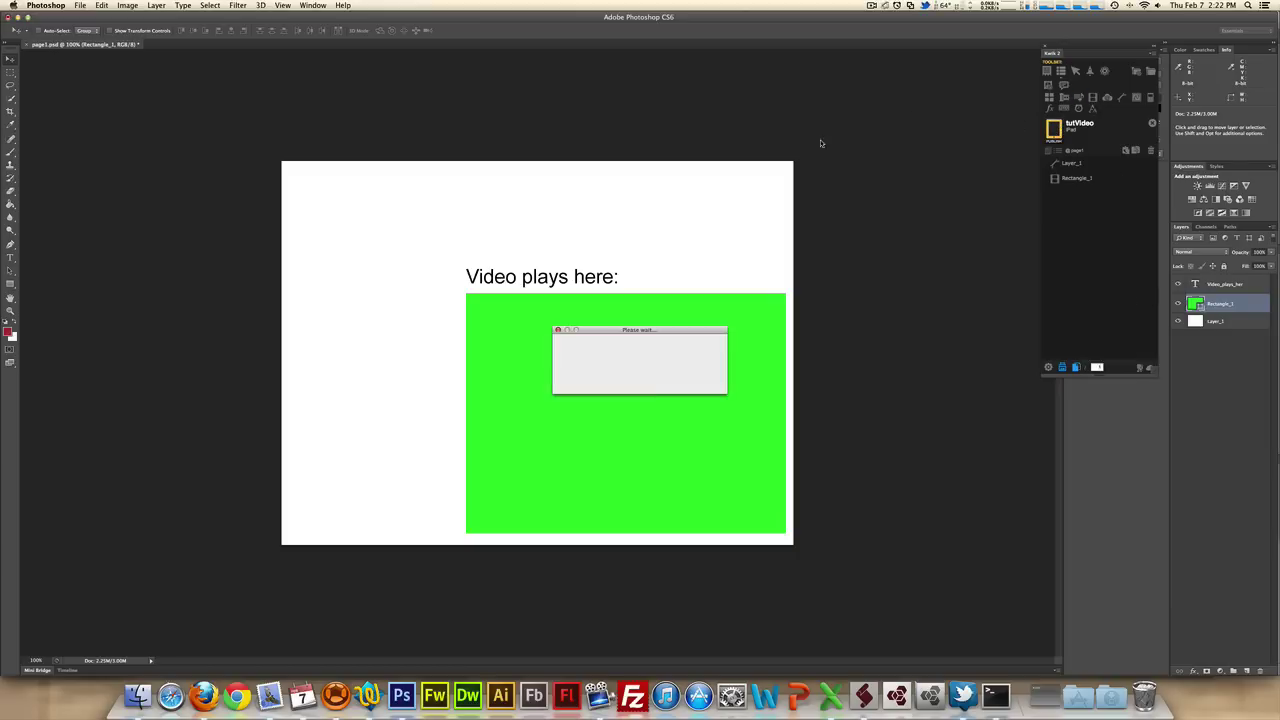
left_click(716, 233)
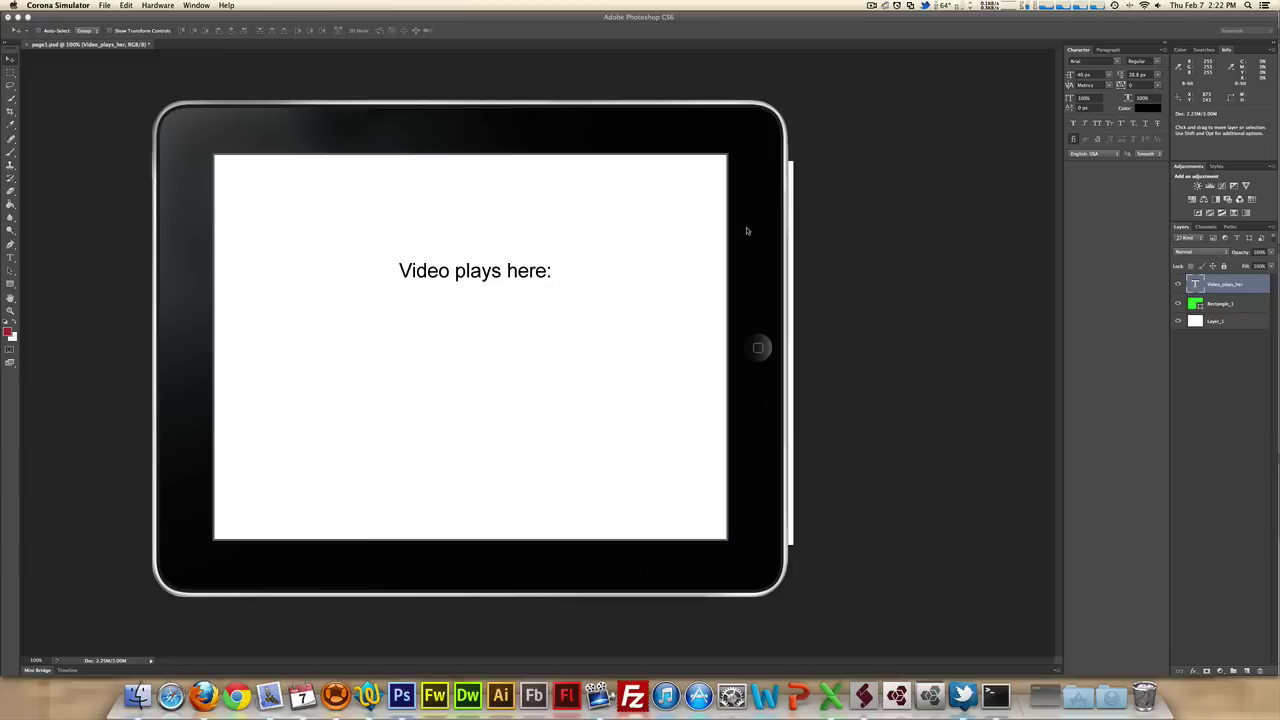
left_click(996, 696)
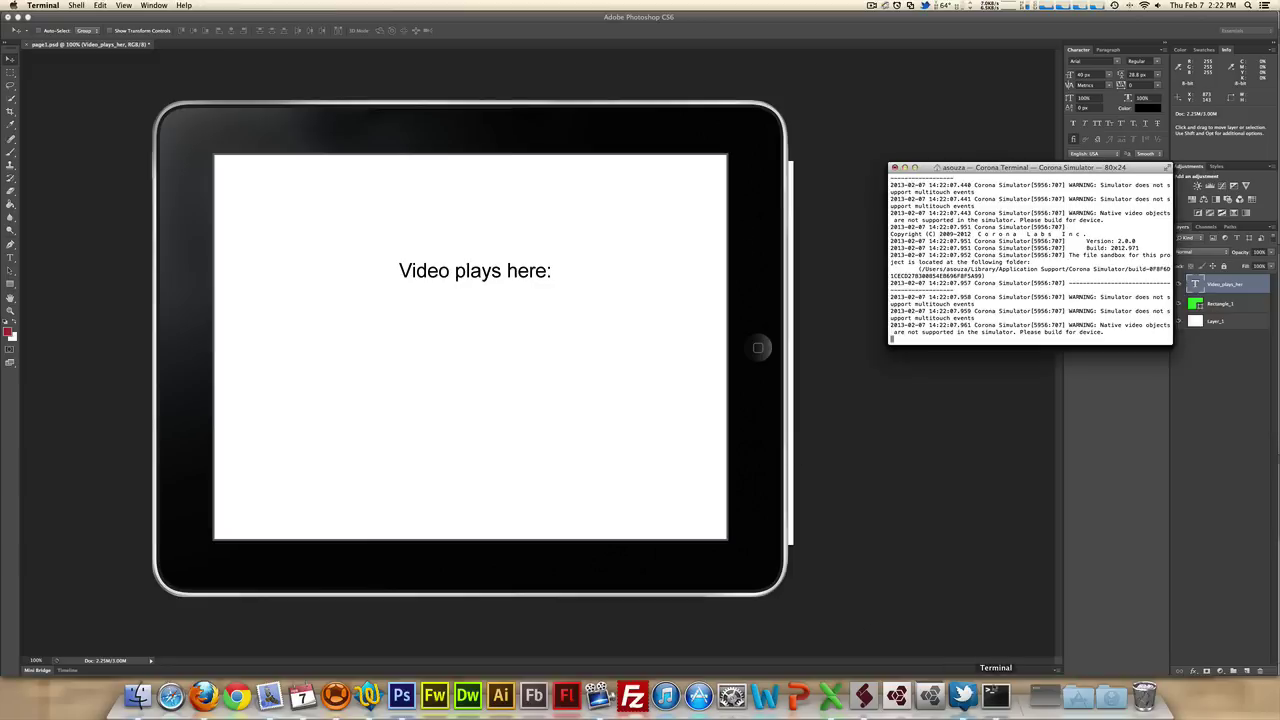
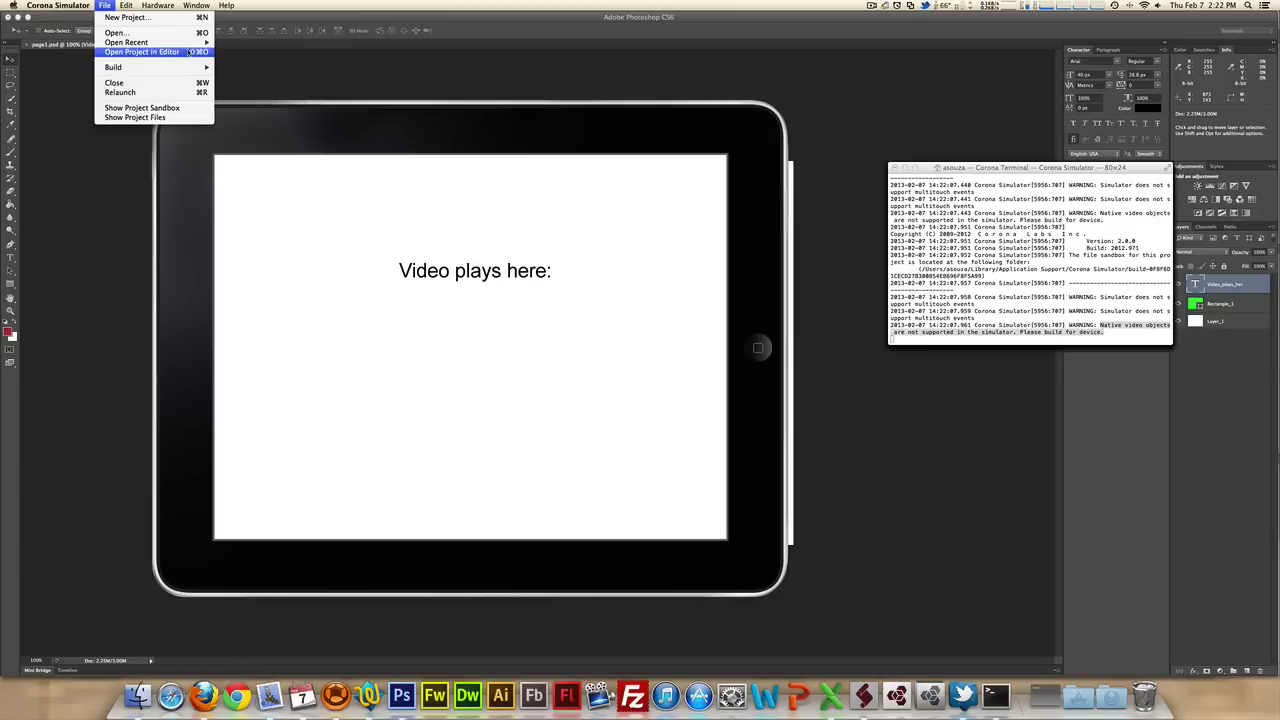
Review the project's Android build settings in the Corona Simulator and cancel without building
mouse_move(201, 68)
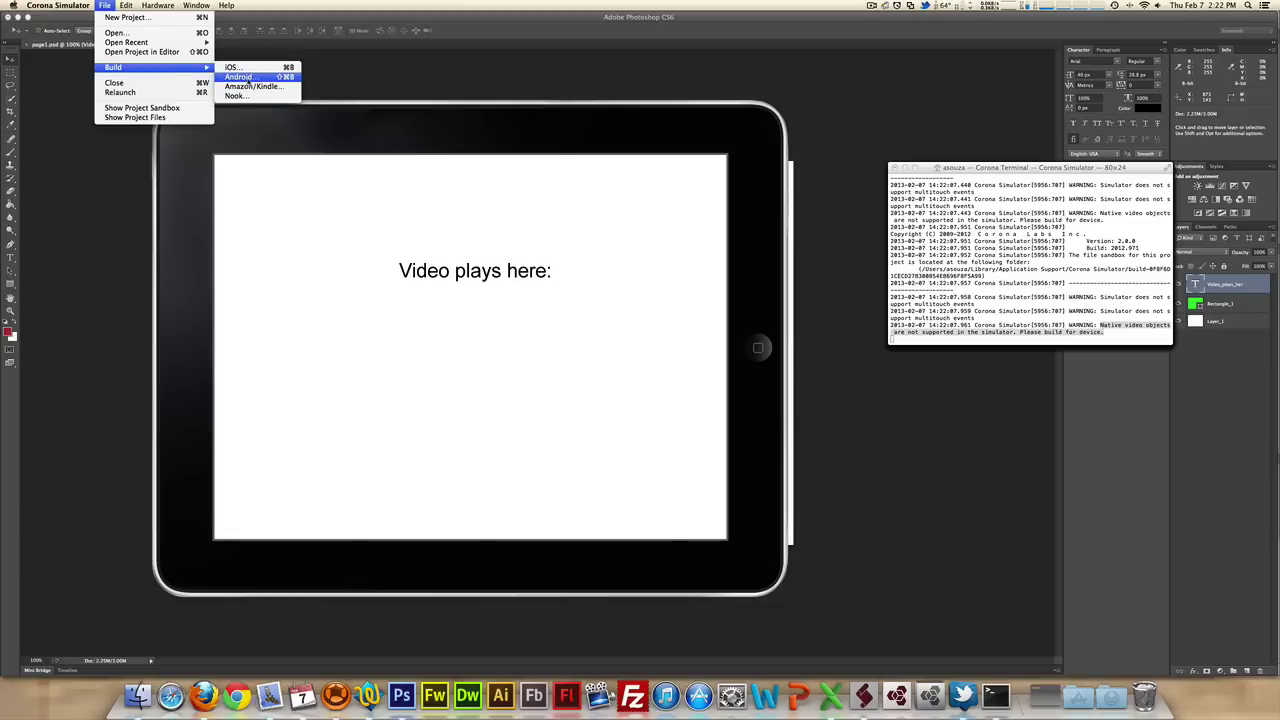
left_click(240, 77)
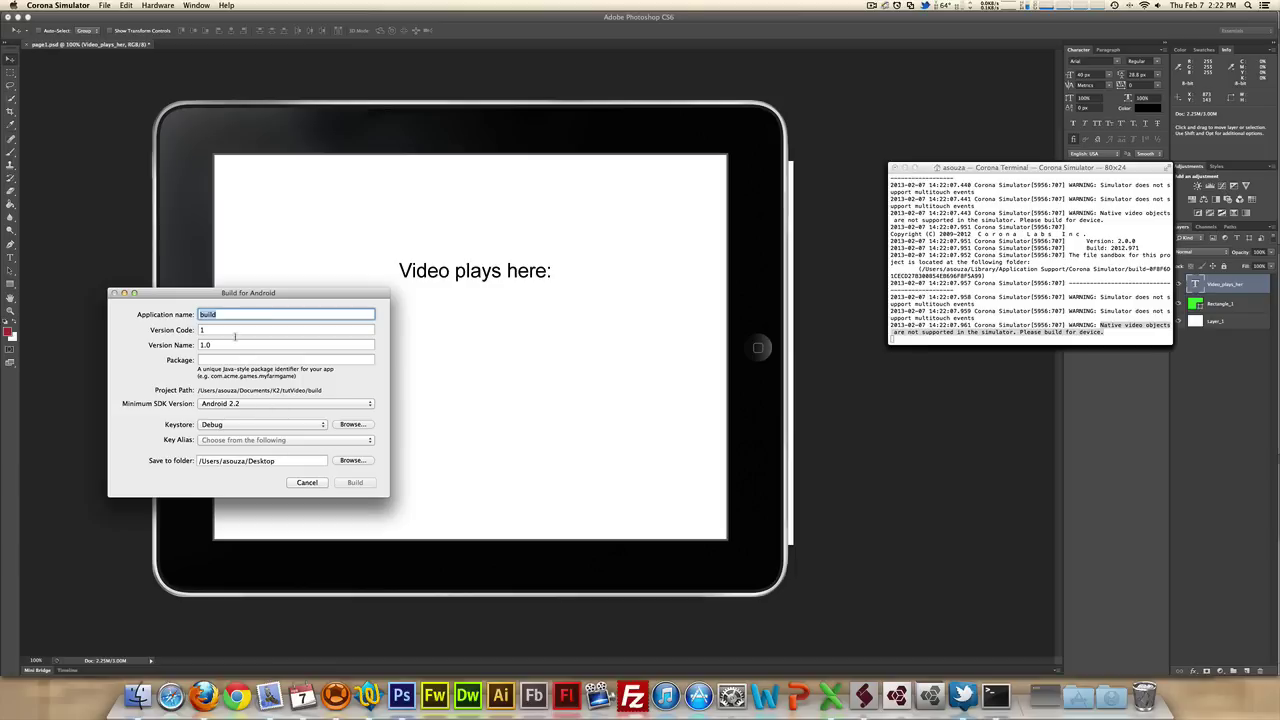
left_click(307, 483)
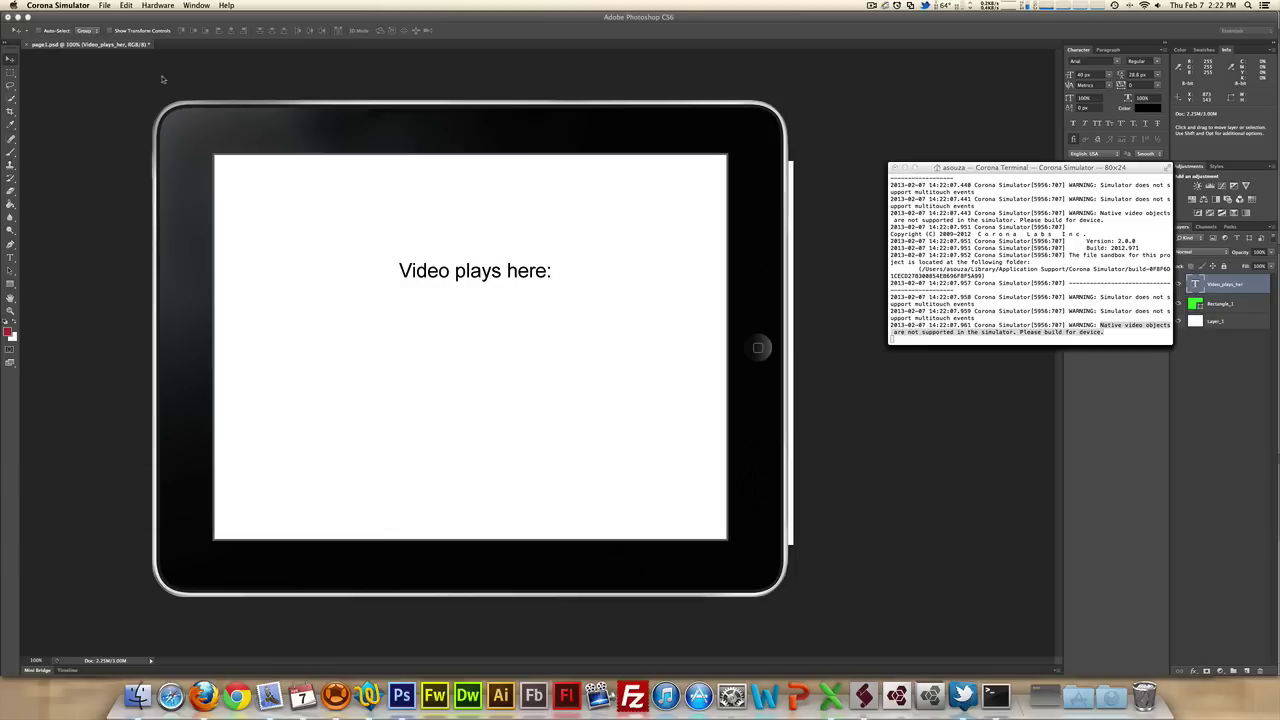
Build the project for iOS with Xcode Simulator as the target and iPhone + iPad (Universal) as supported devices
left_click(104, 5)
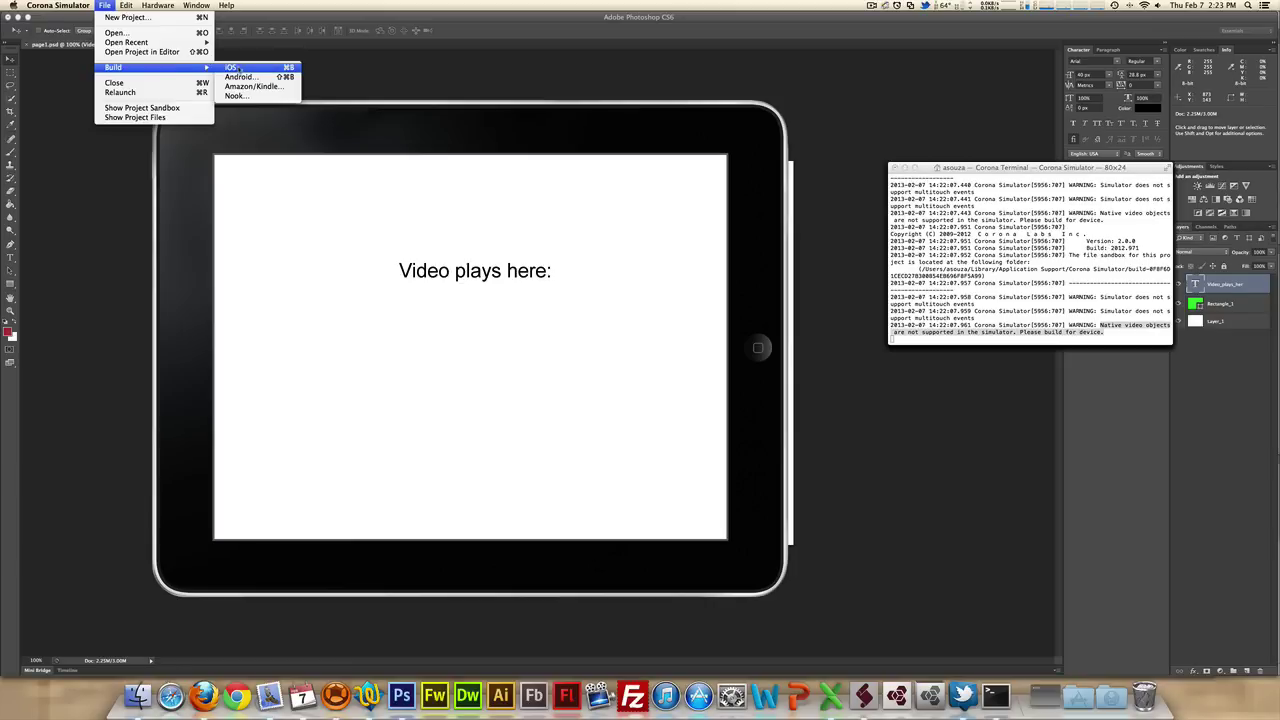
left_click(238, 68)
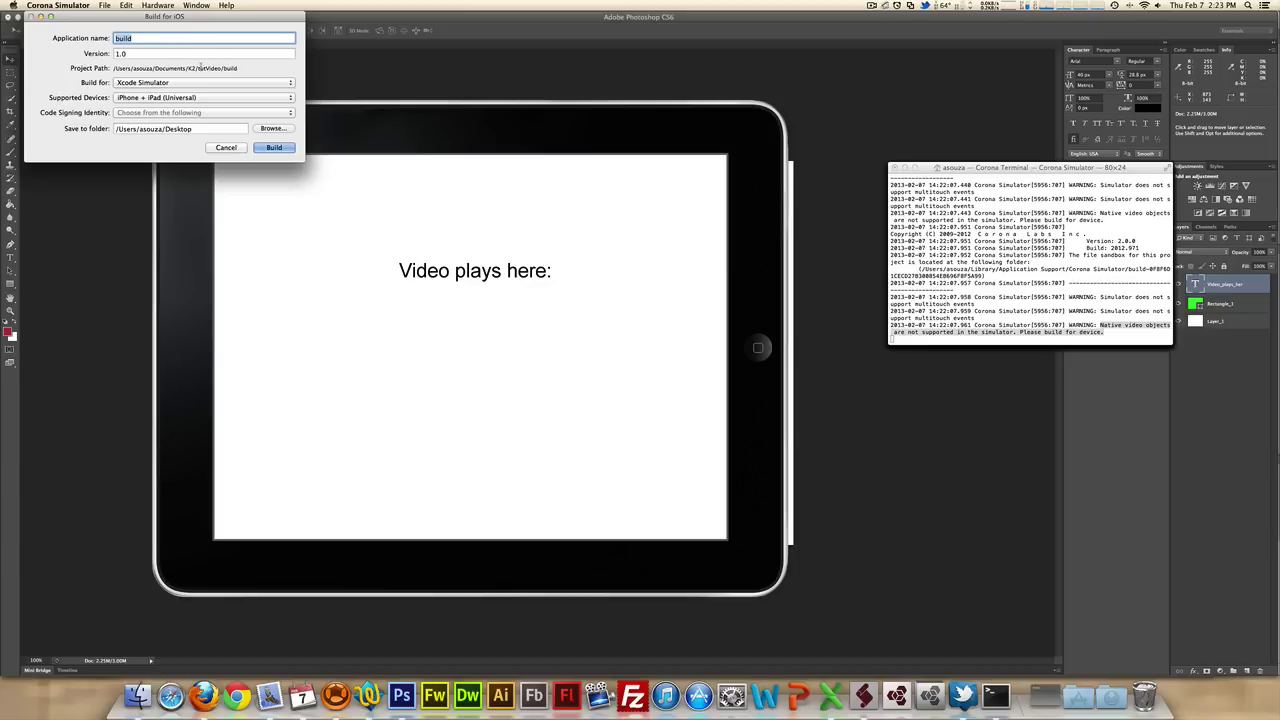
left_click(200, 84)
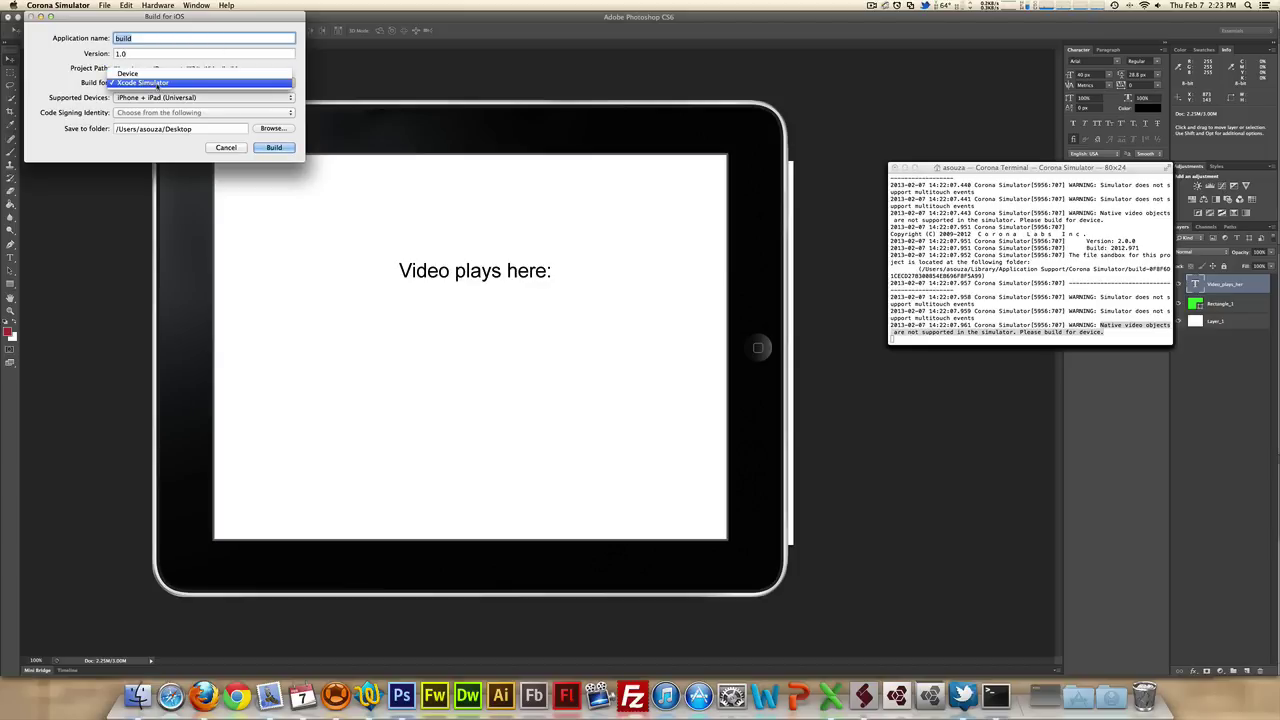
left_click(168, 83)
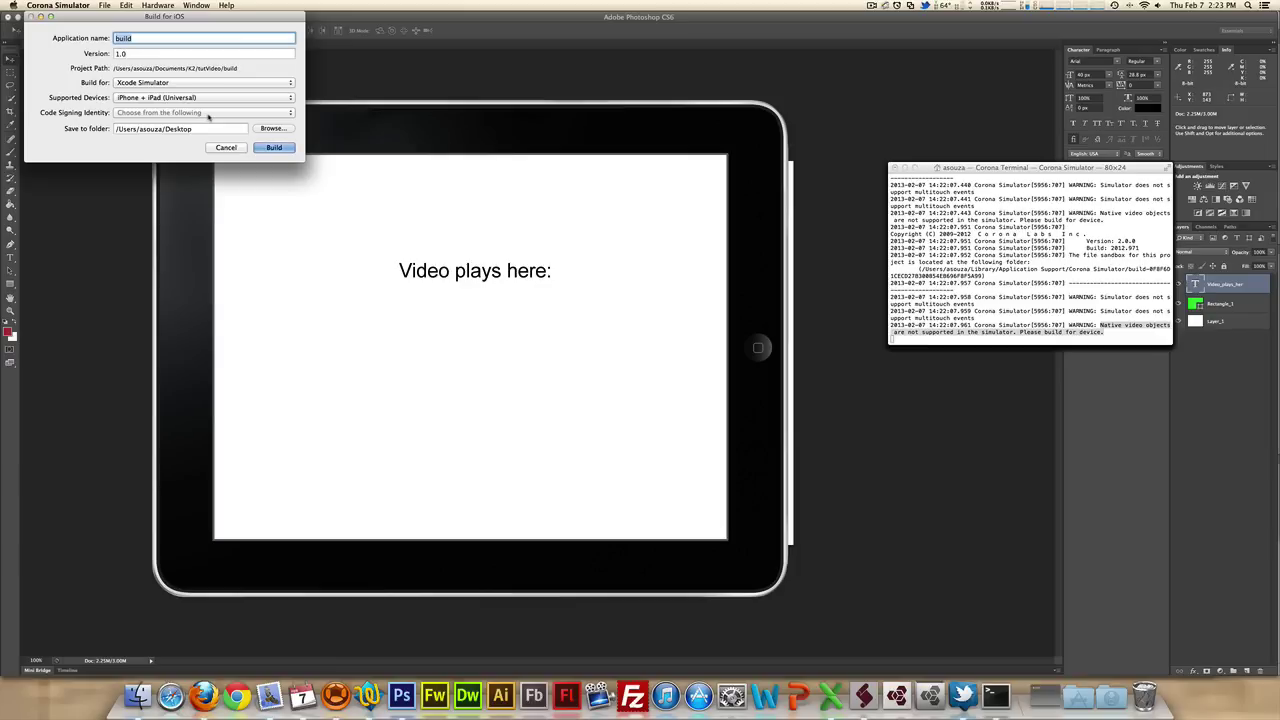
left_click(281, 148)
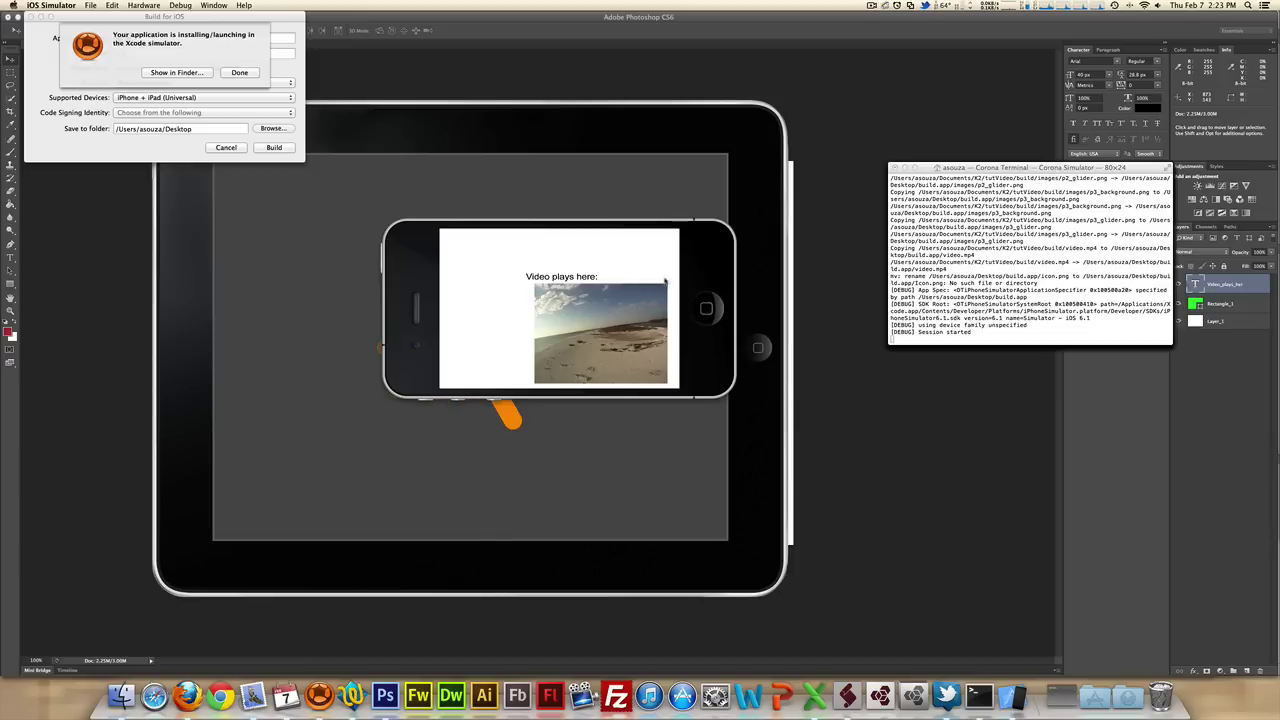
left_click(145, 6)
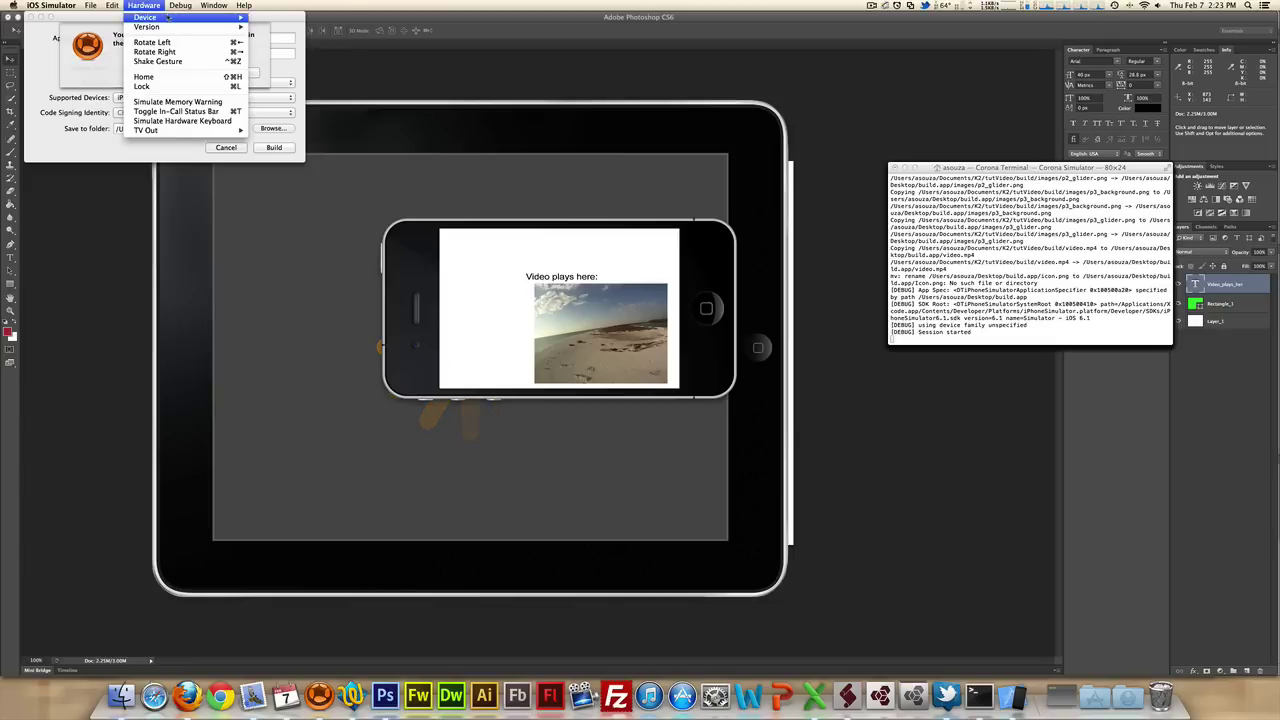
mouse_move(145, 17)
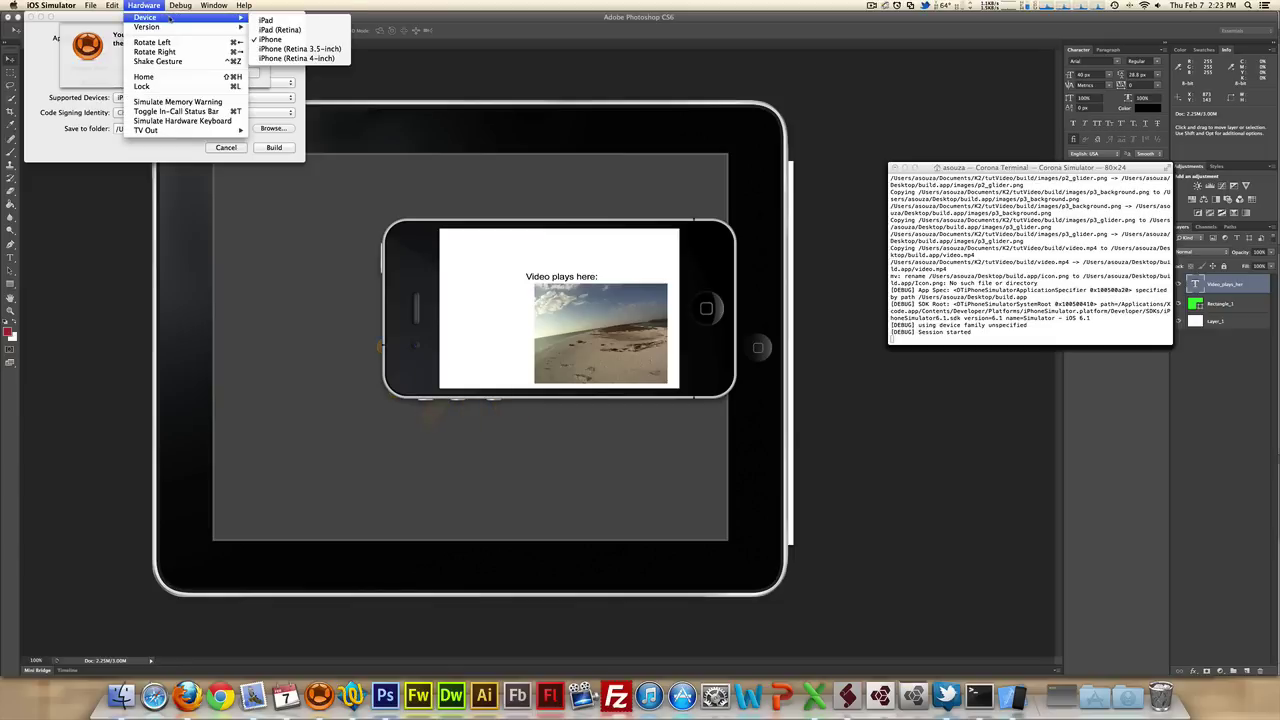
left_click(280, 20)
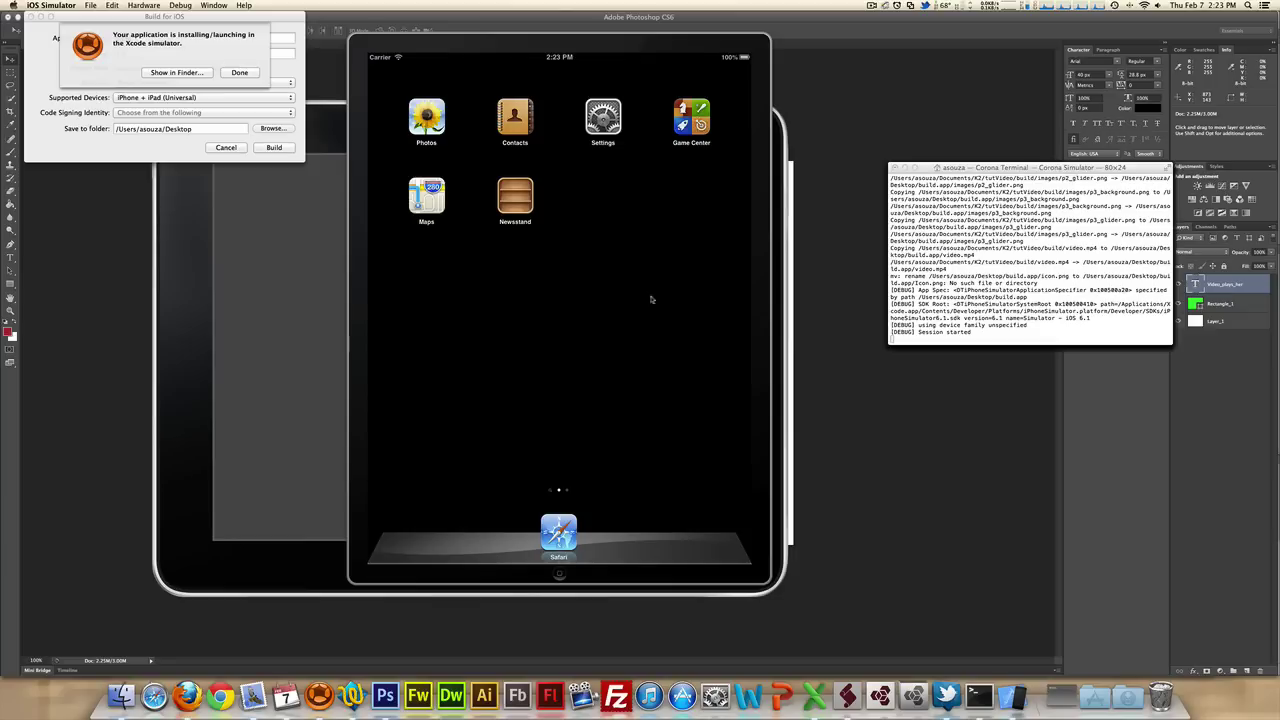
left_click_drag(703, 395, 451, 380)
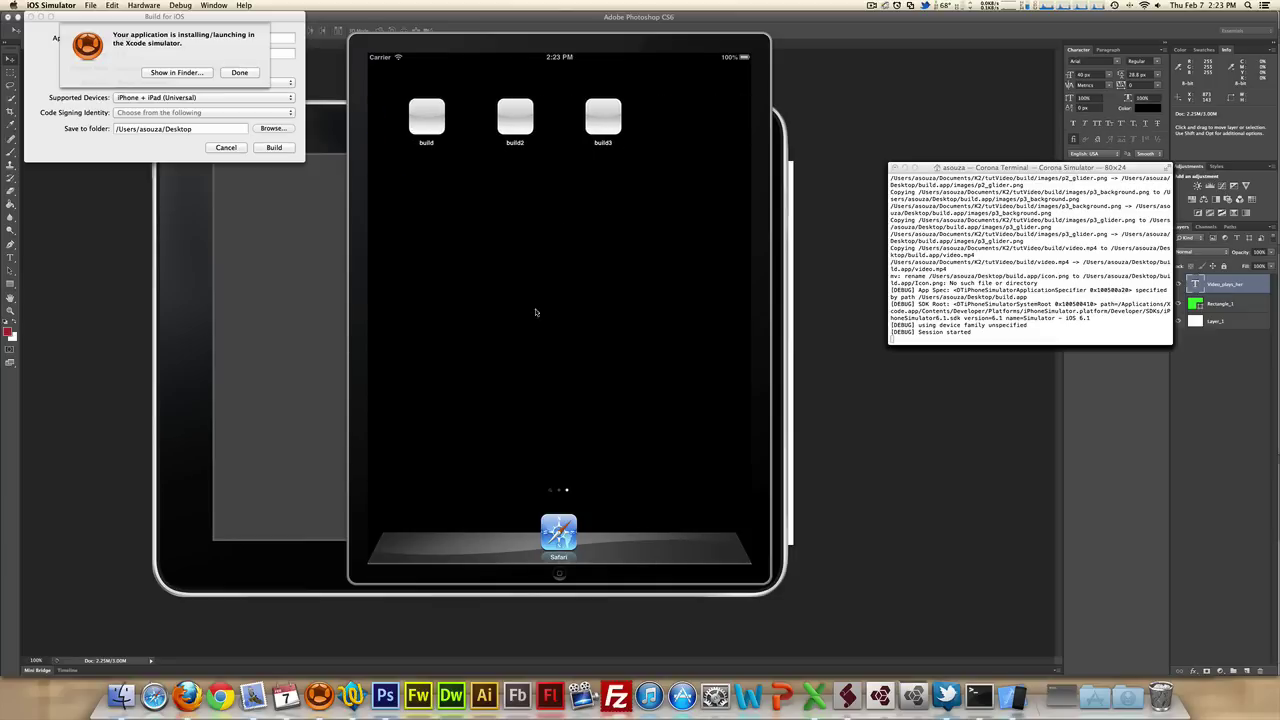
Launch the first build app in the iOS Simulator to test the video playback
left_click(427, 118)
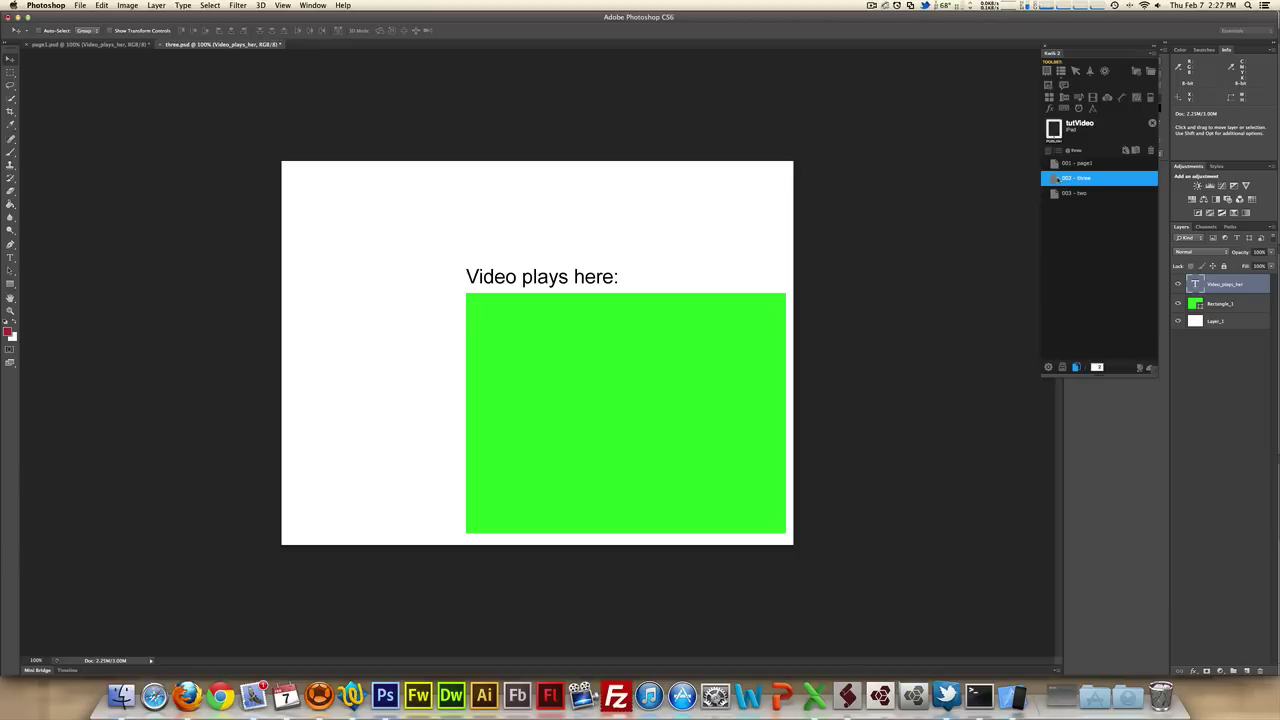
Open the component list of page three in Kwik and delete its "Video plays here:" text layer
left_click(1072, 163)
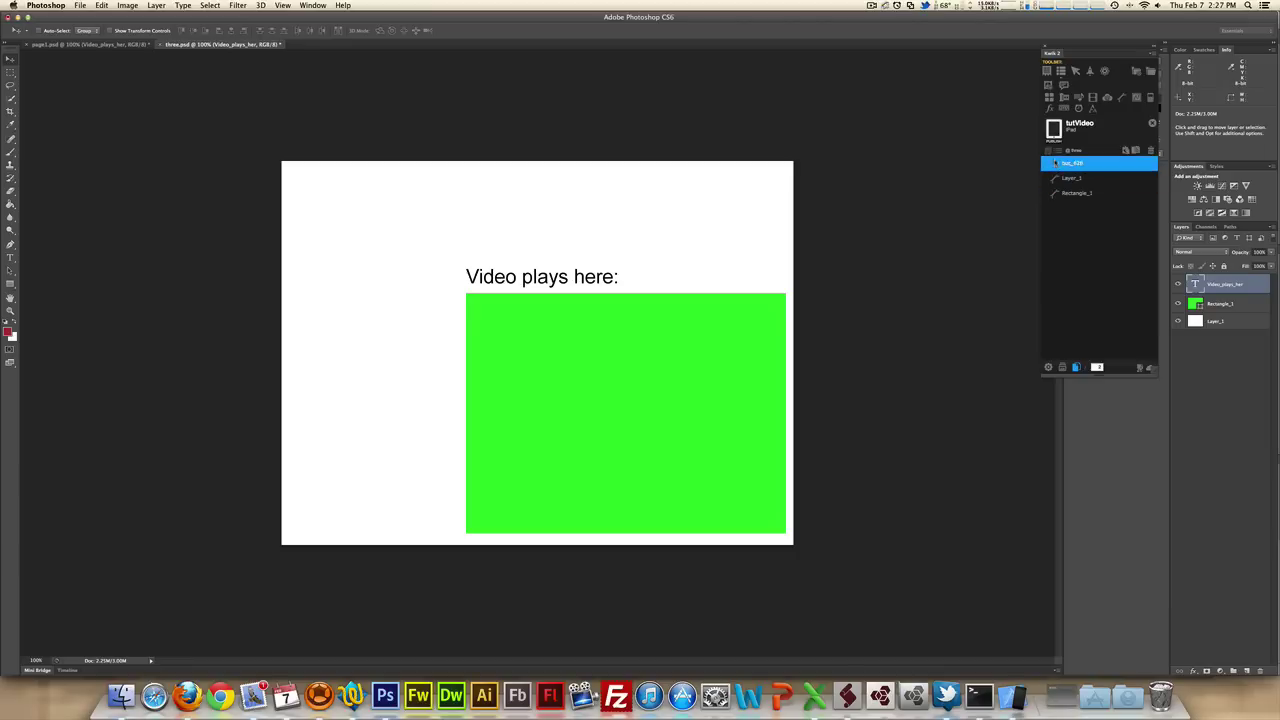
left_click(1075, 178)
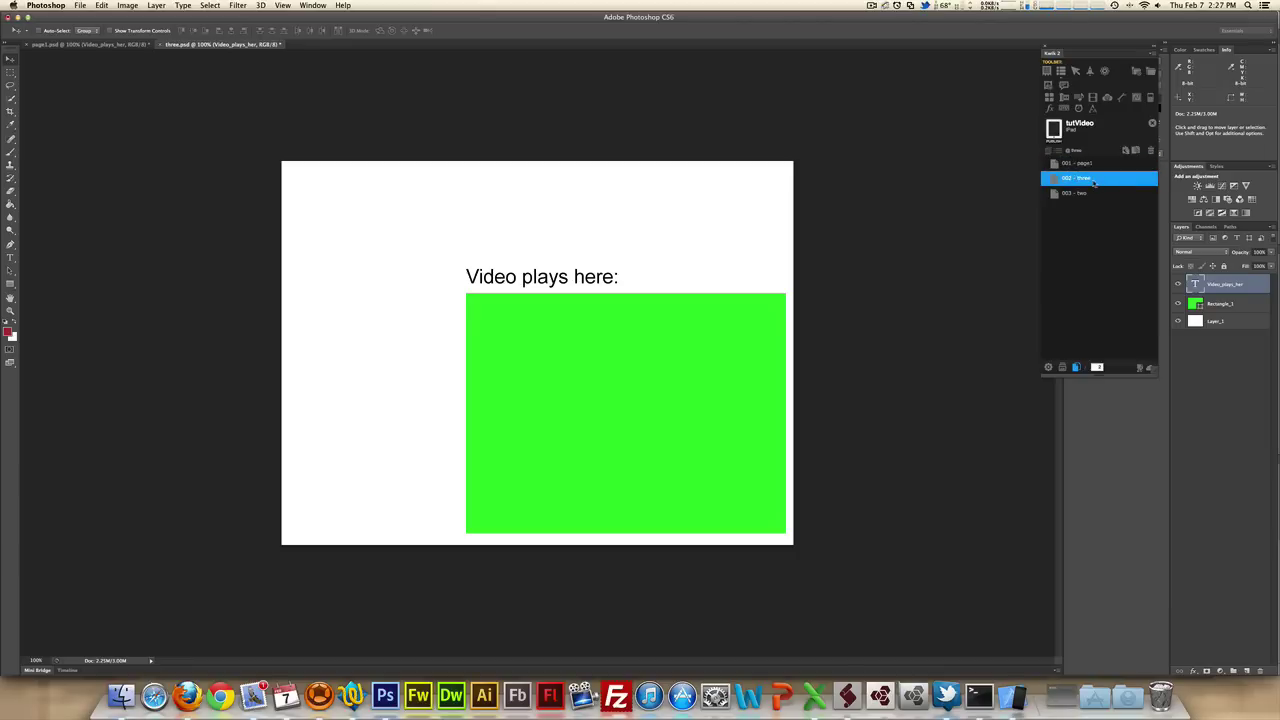
left_click(1078, 163)
left_click(1085, 178)
left_click(1073, 150)
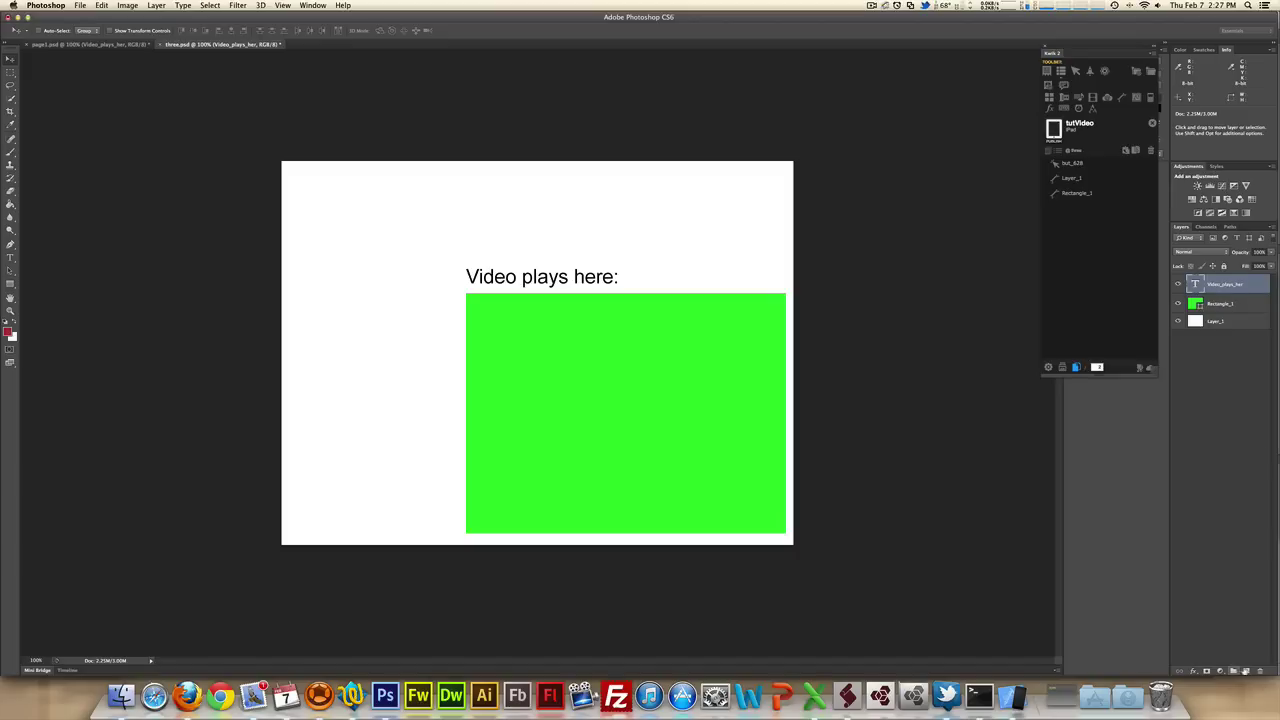
left_click(1260, 671)
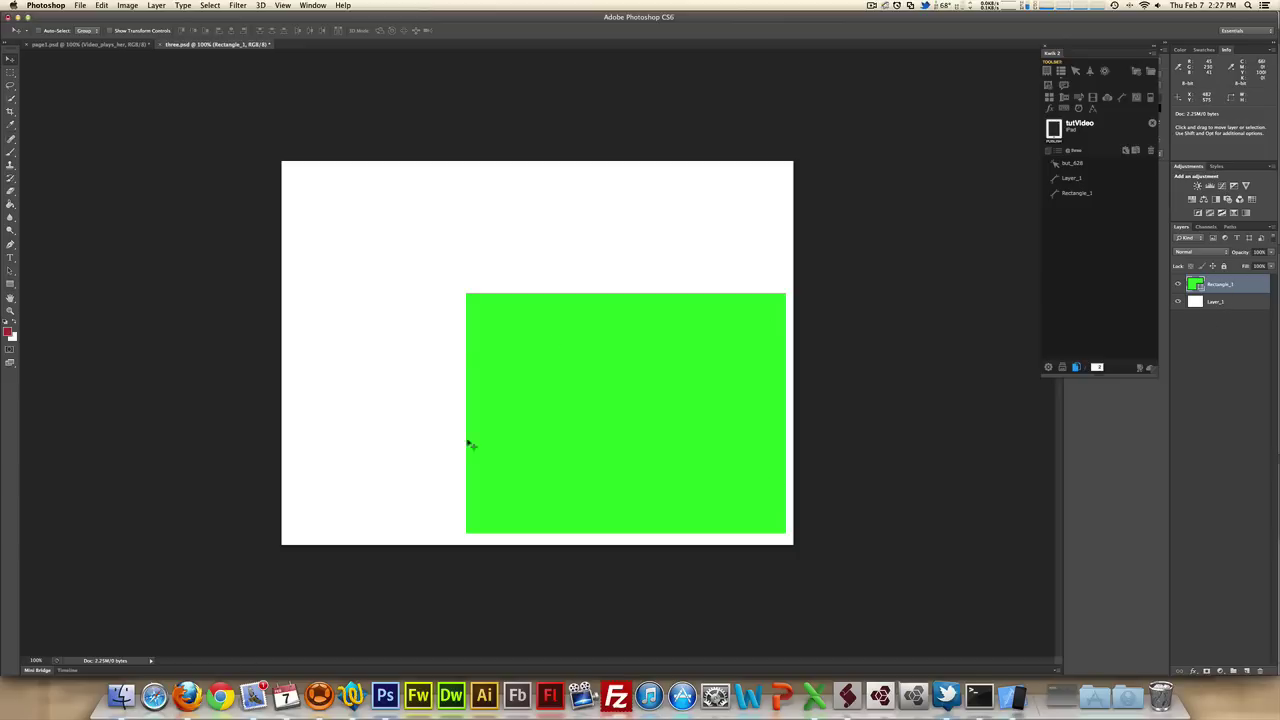
Review the External Code action of button but_628 on page three and close it without changes
left_click(1072, 179)
left_click(1077, 193)
double_click(1072, 162)
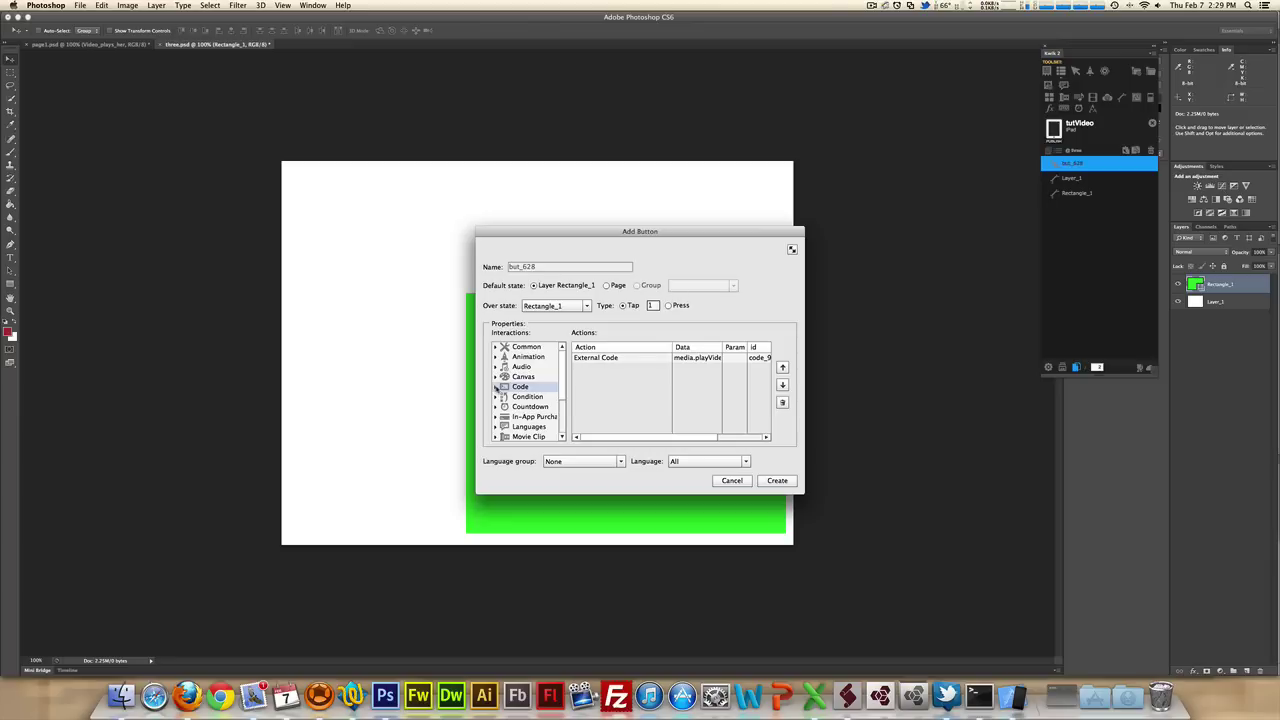
left_click(496, 387)
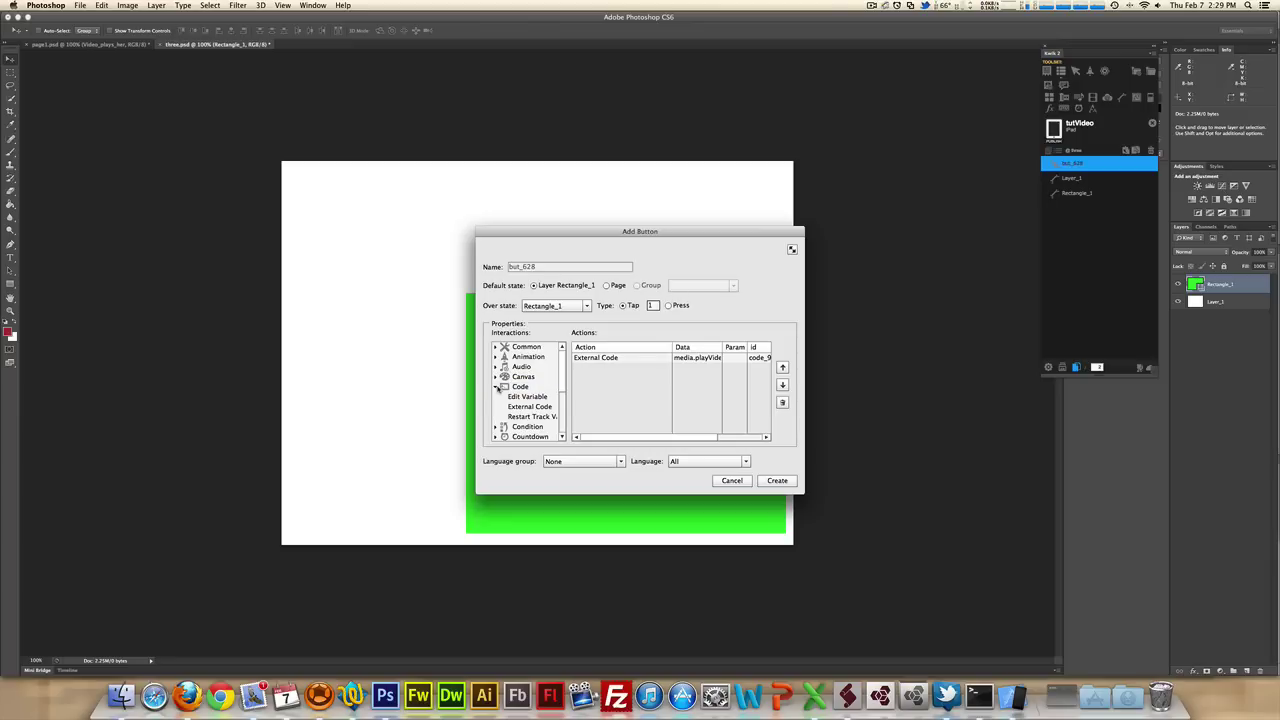
left_click(530, 407)
left_click(603, 358)
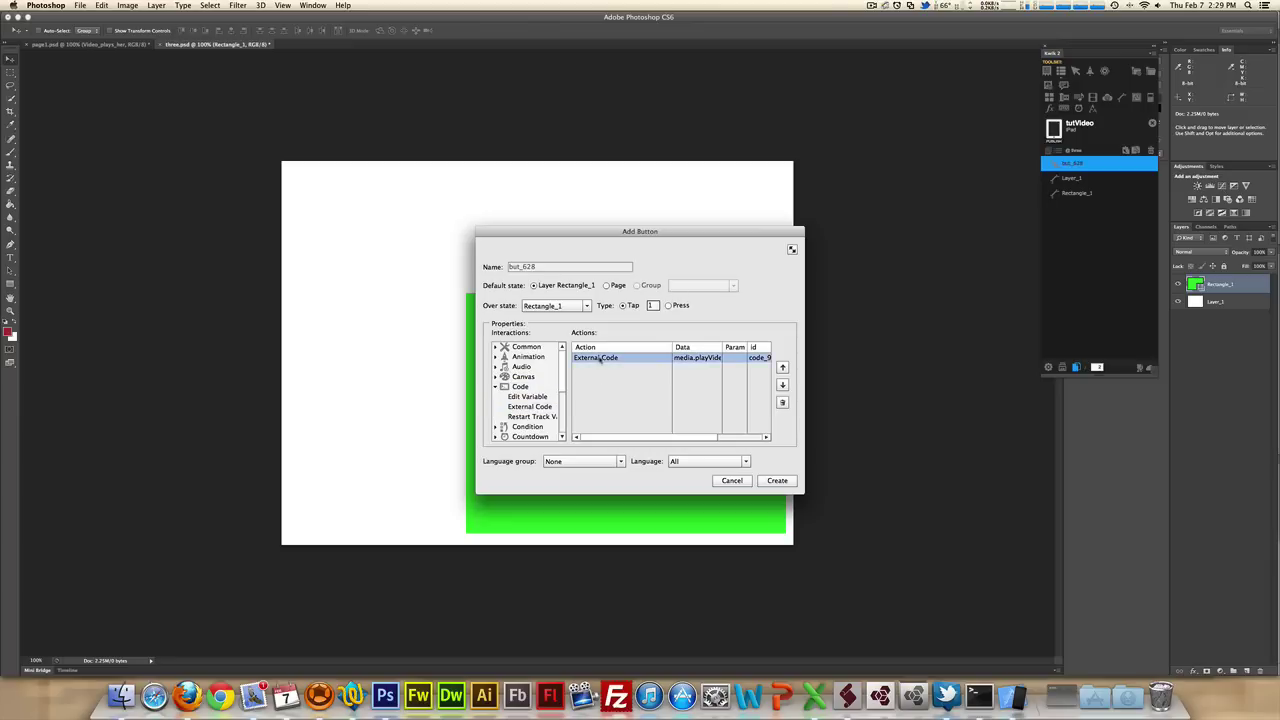
double_click(603, 358)
left_click(630, 296)
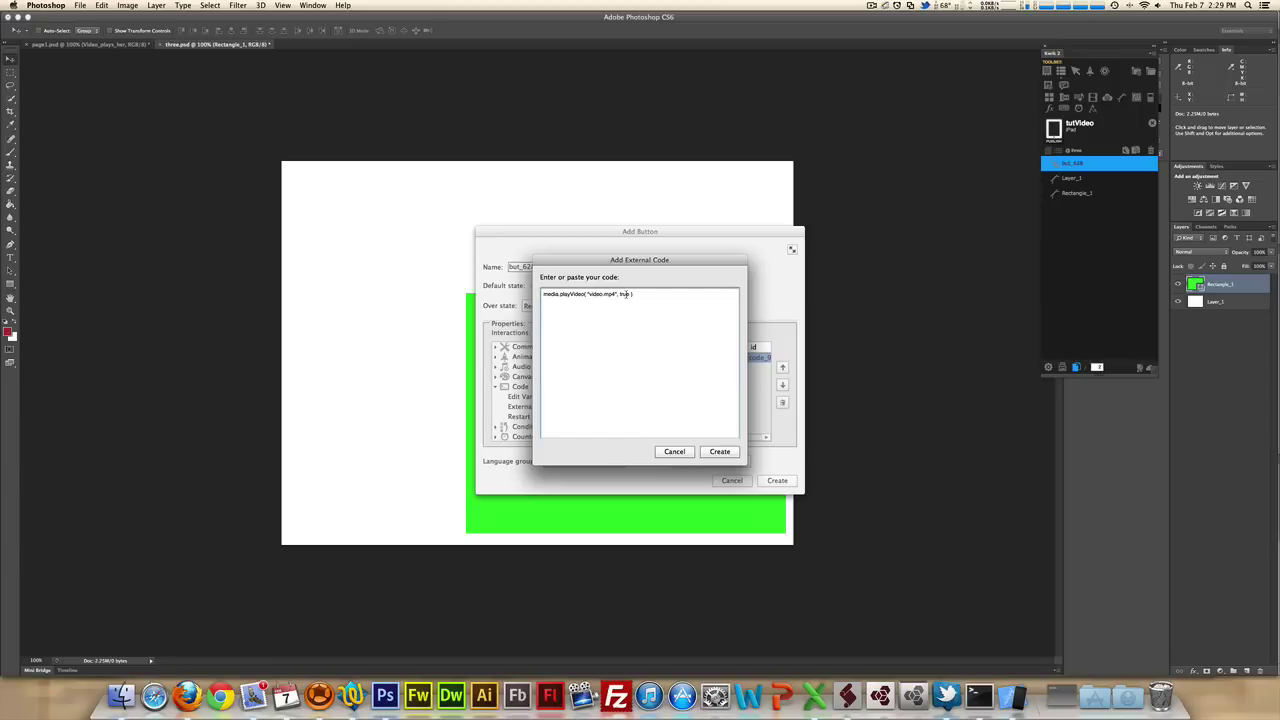
left_click(674, 451)
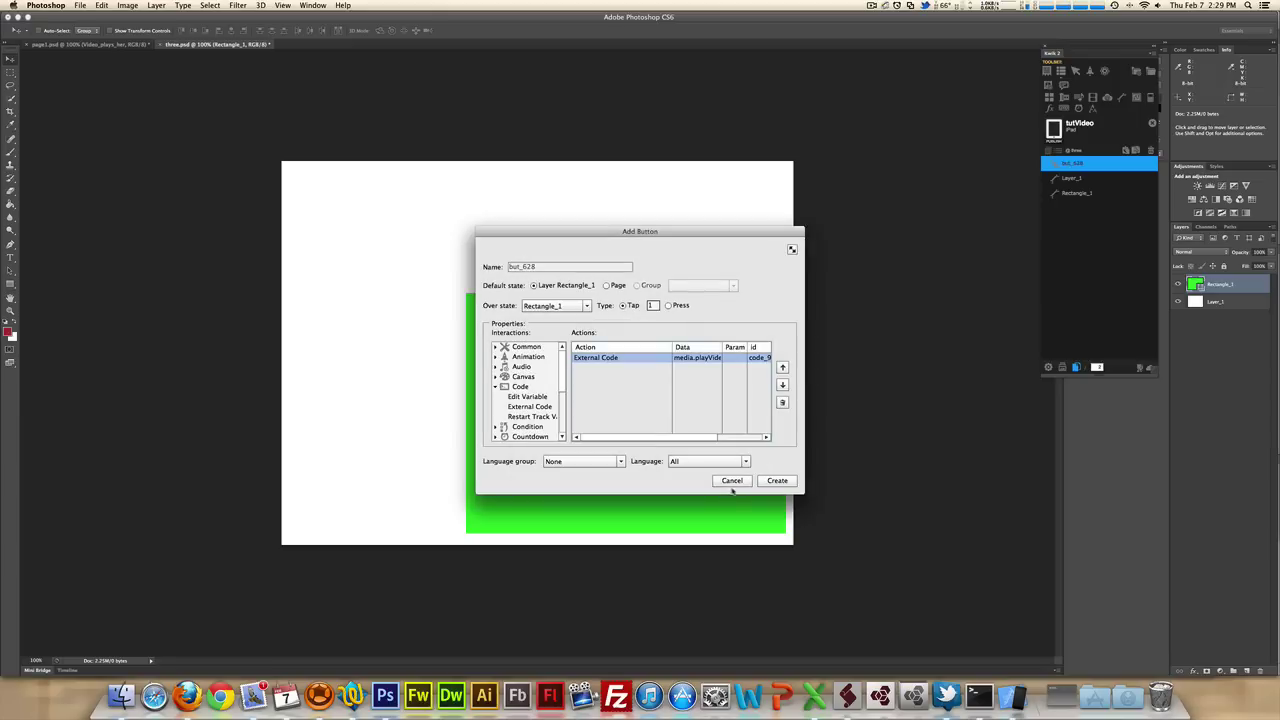
left_click(732, 480)
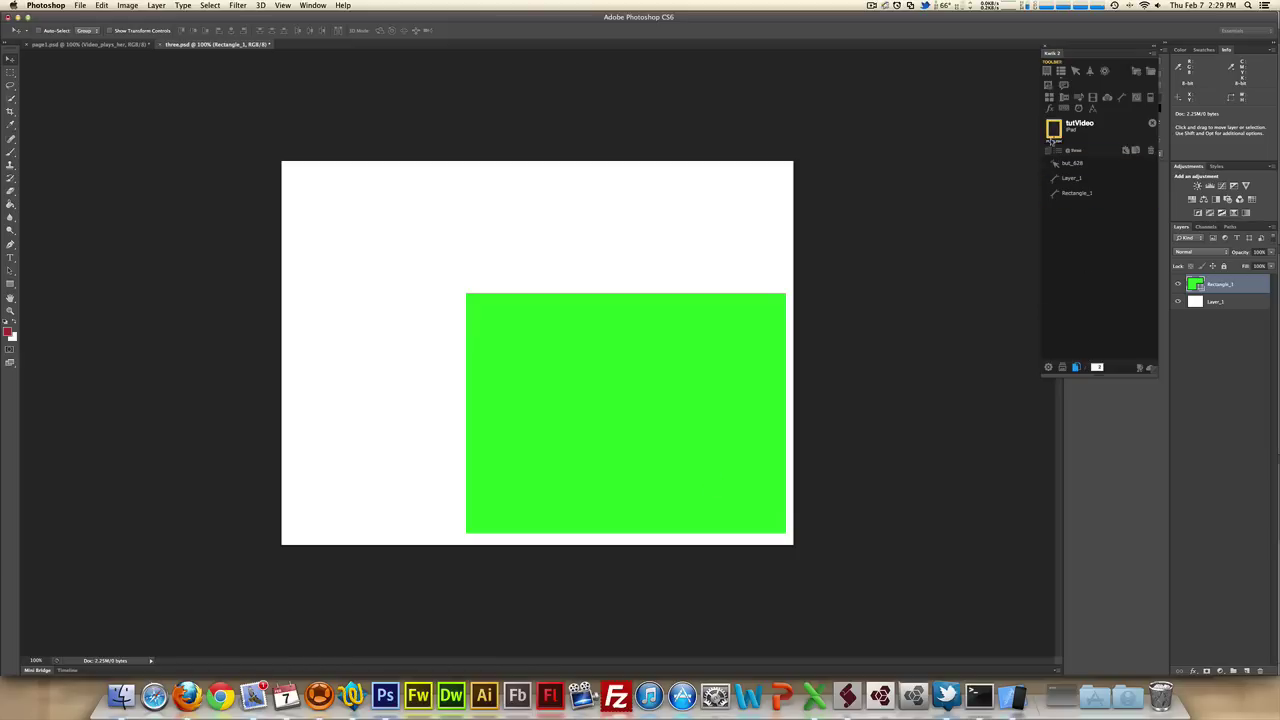
Publish the tutVideo project again and dismiss the publishing notice
left_click(1054, 128)
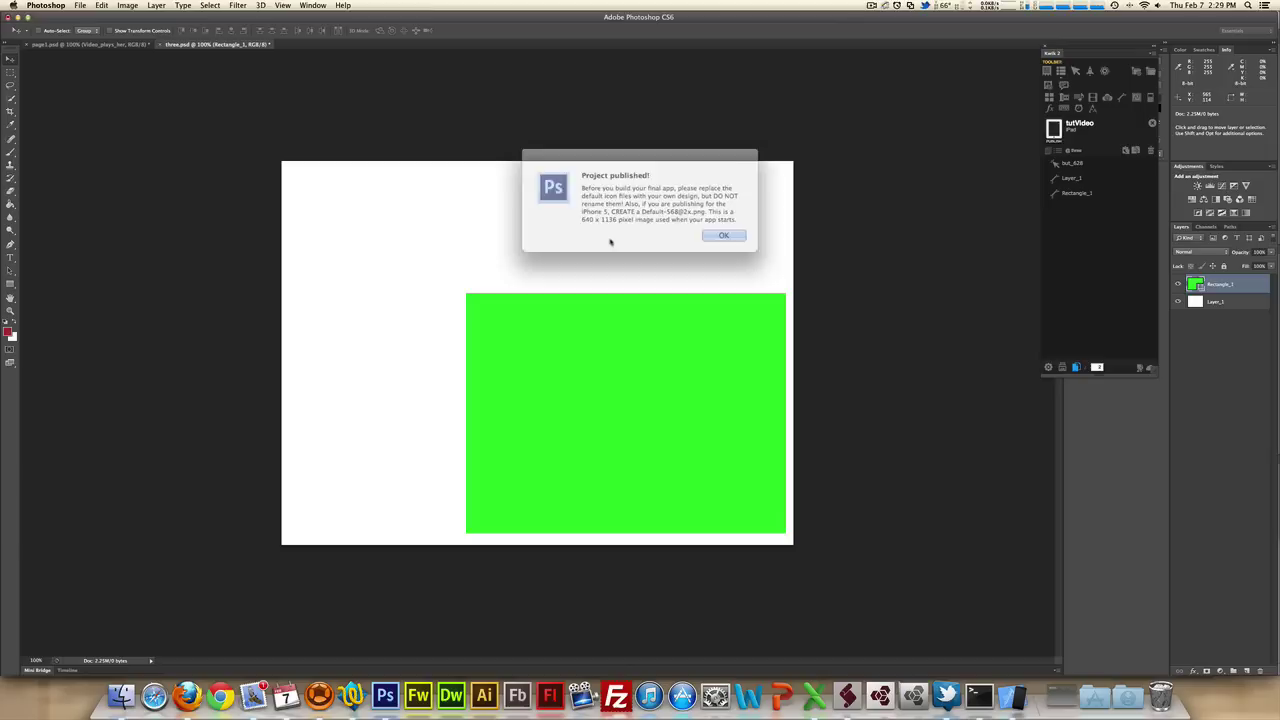
left_click(717, 233)
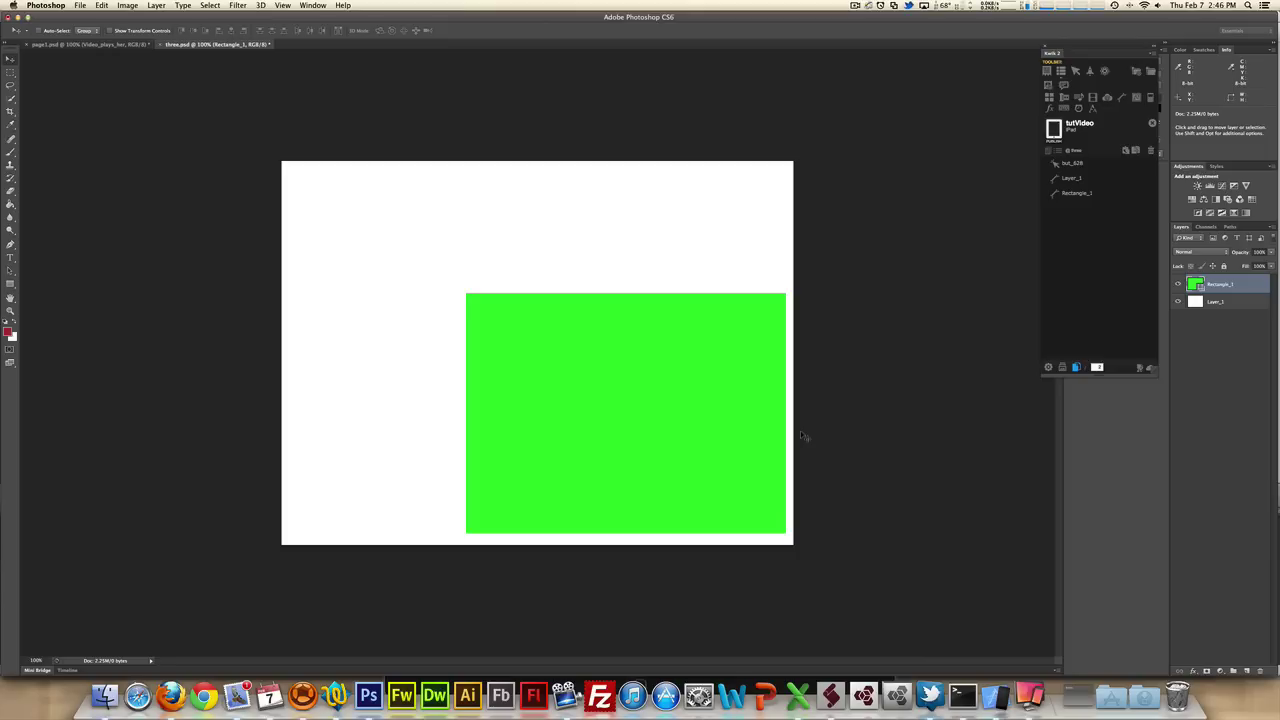
Switch to Reflector to view the app mirrored from the iPad, and return to Photoshop
key("super+Tab")
key("super+Tab")
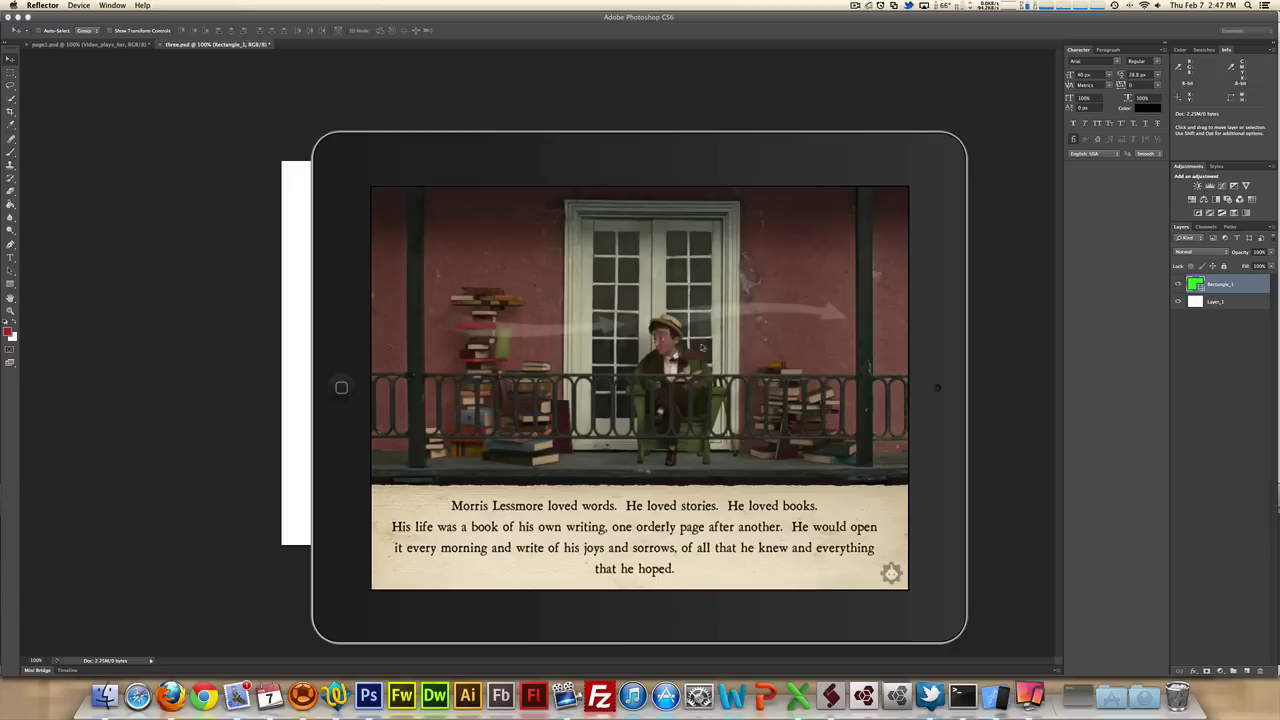
left_click(967, 77)
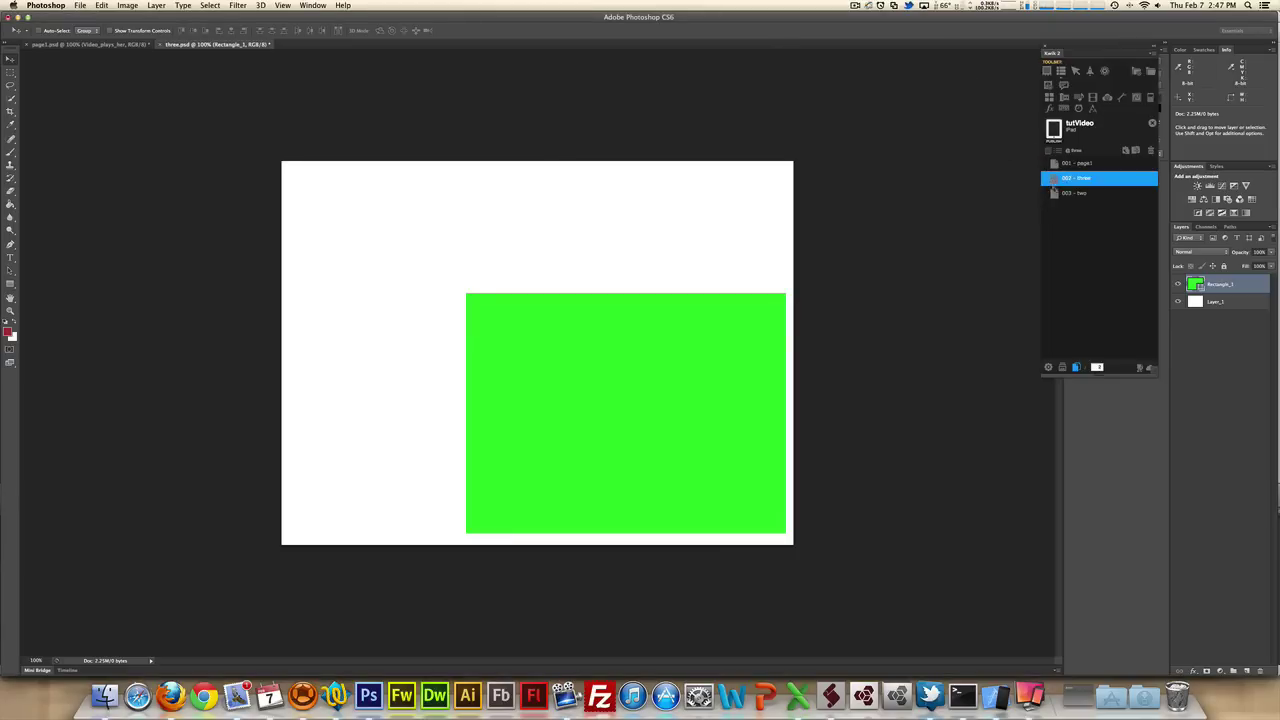
Open page two and review the Video Replacement settings of its video component, cancelling without changes
left_click(1055, 194)
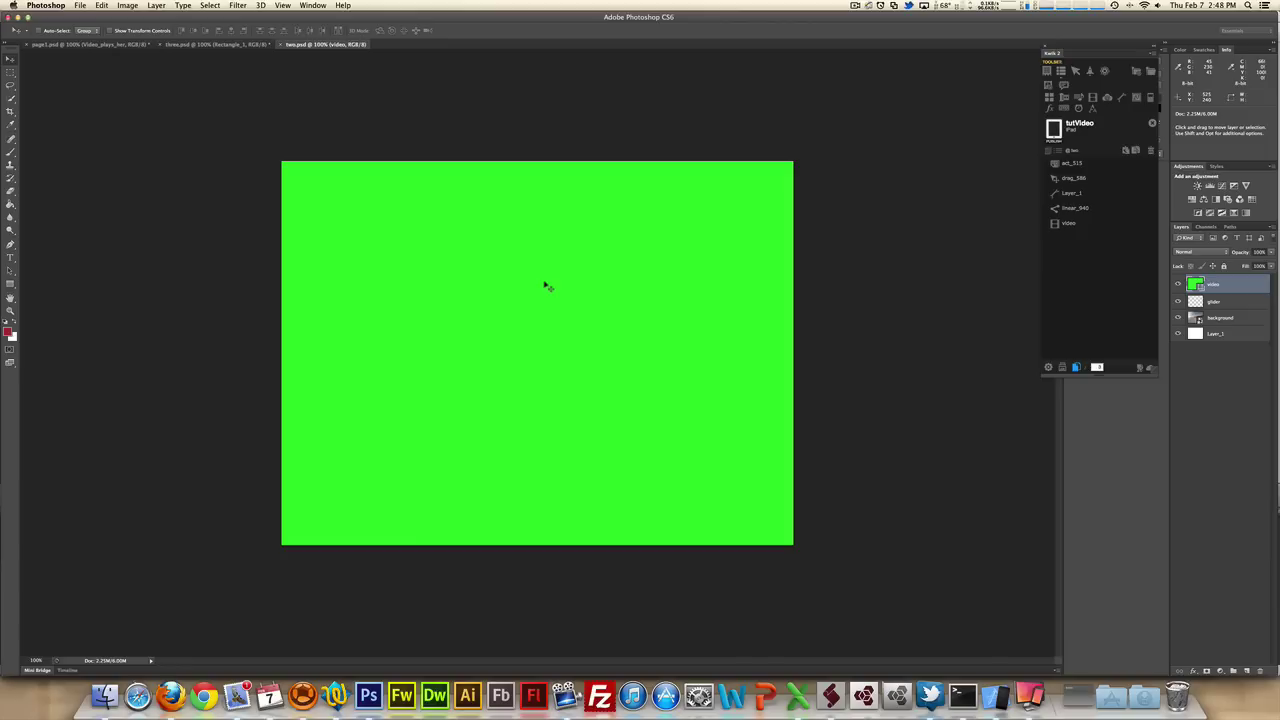
left_click(1062, 224)
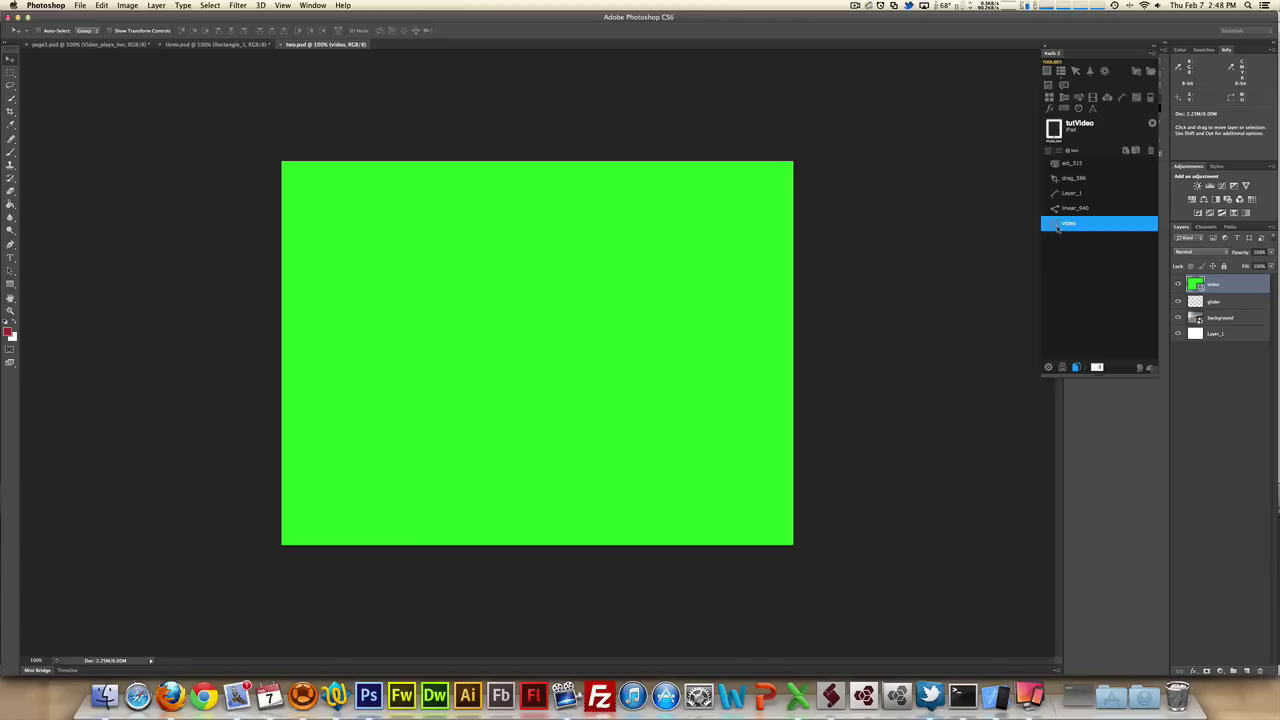
double_click(1062, 224)
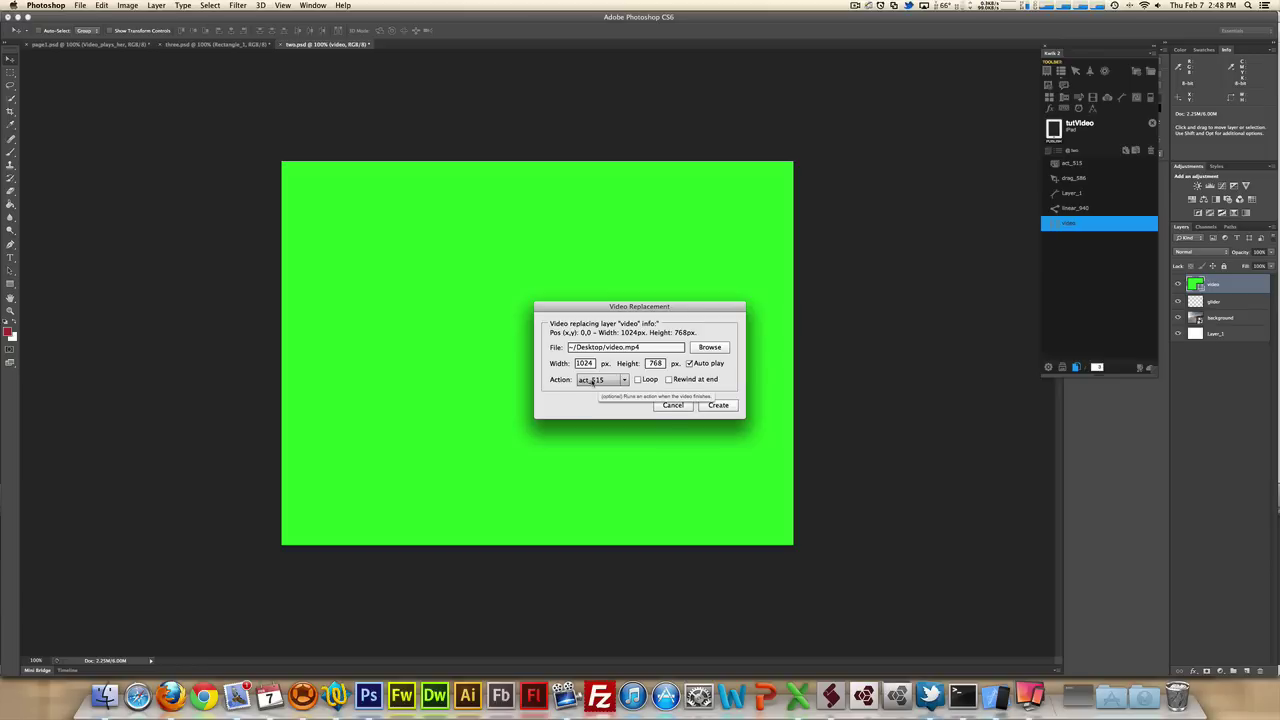
left_click(674, 405)
left_click(1070, 223)
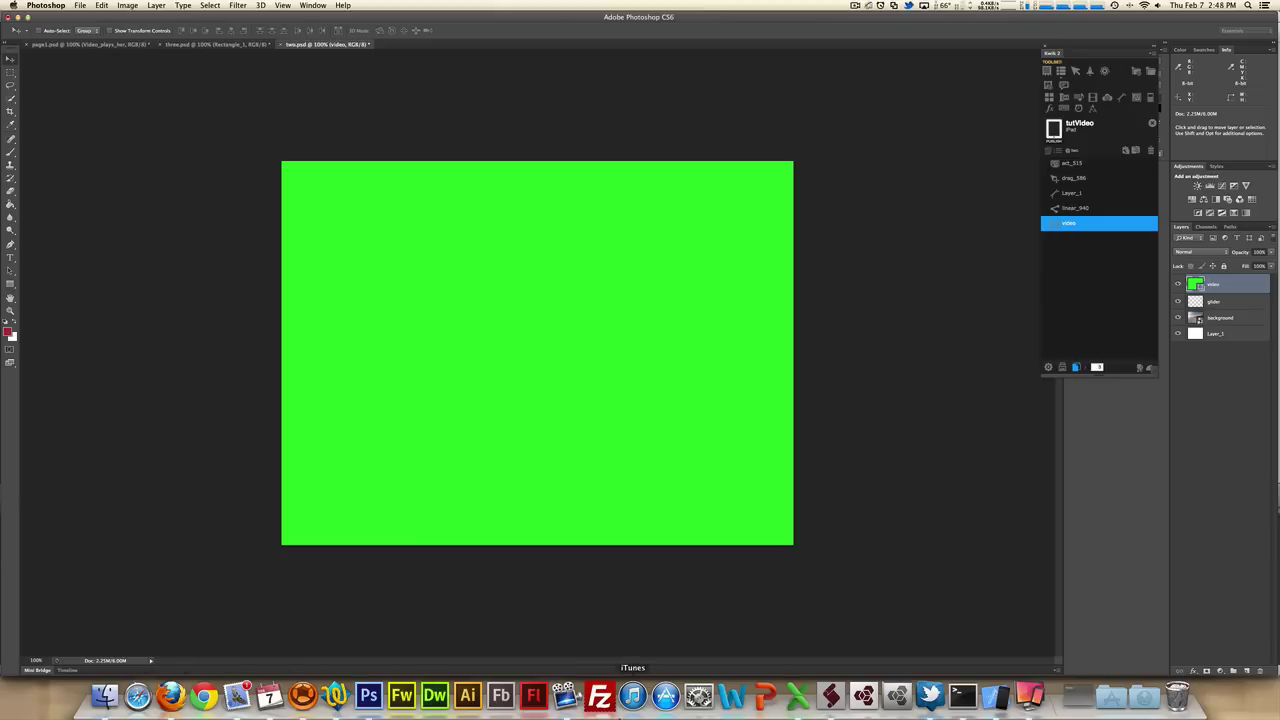
Switch to Finder, play video.mp4 from the project's build folder in QuickTime Player, and return to Photoshop
key("super+Tab")
key("super+Tab")
key("super+Tab")
key("super+Tab")
key("super+Tab")
key("super+Tab")
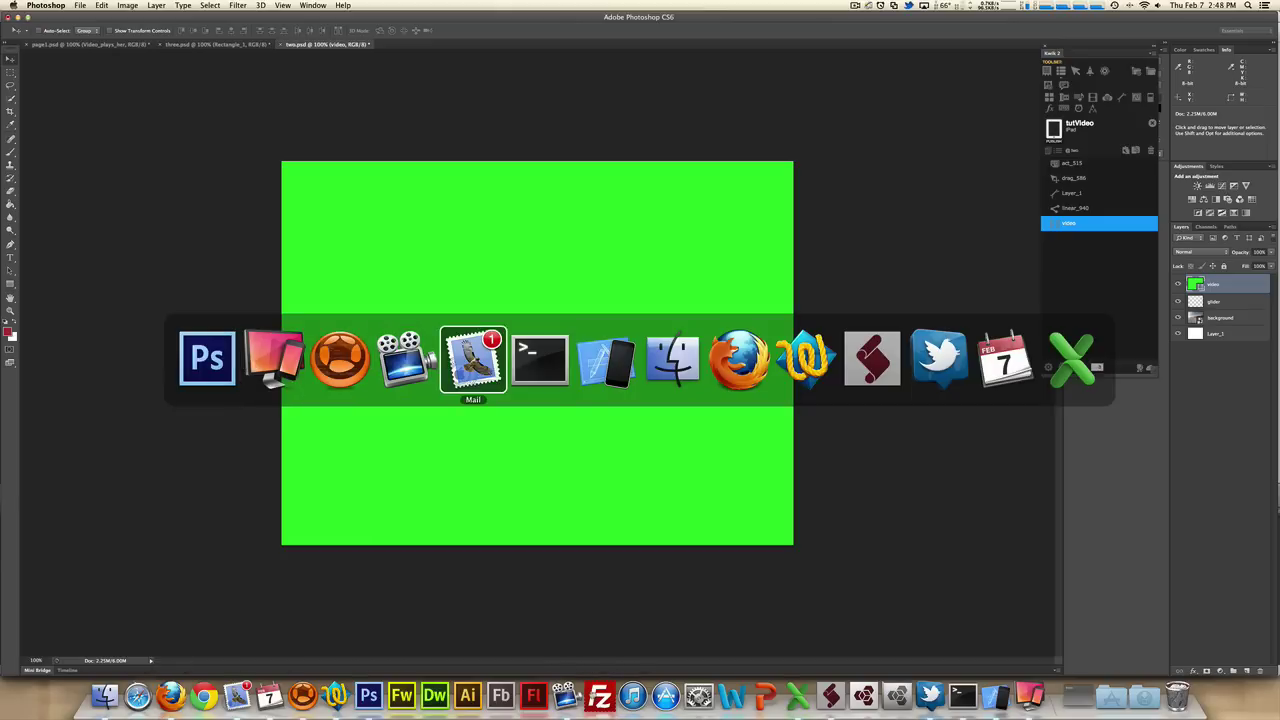
key("super+Tab")
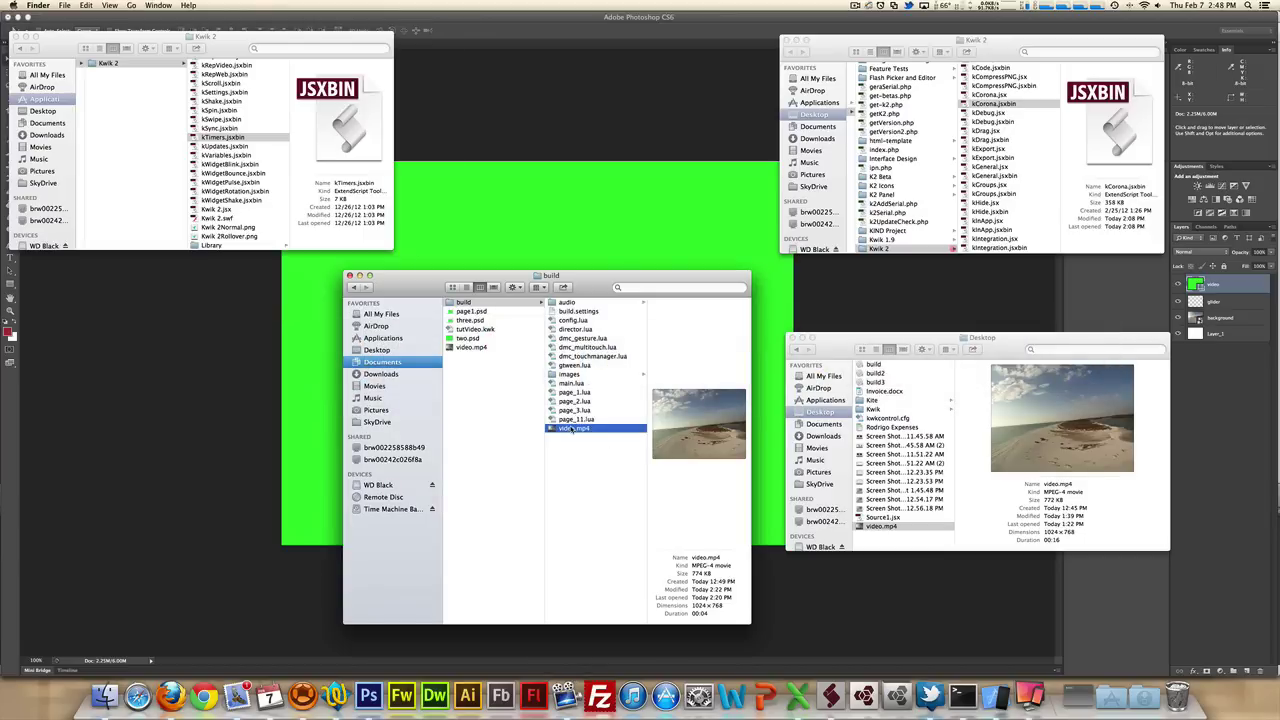
double_click(560, 428)
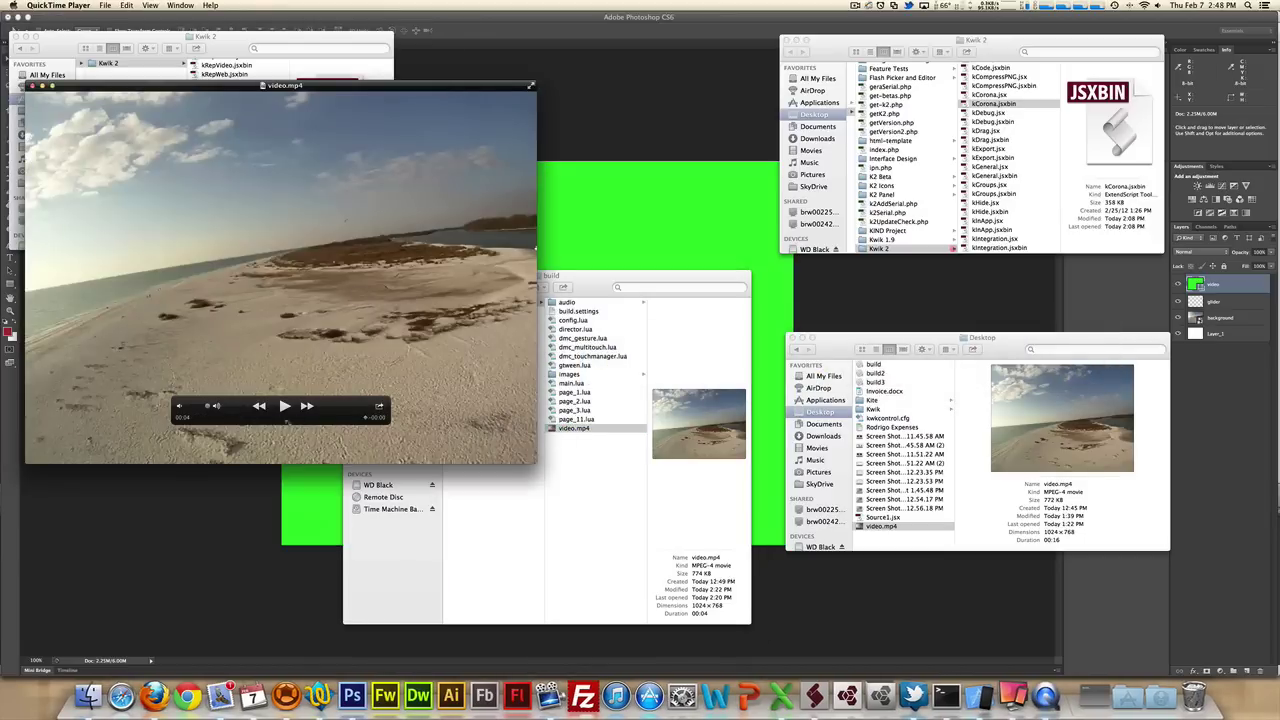
left_click(340, 420)
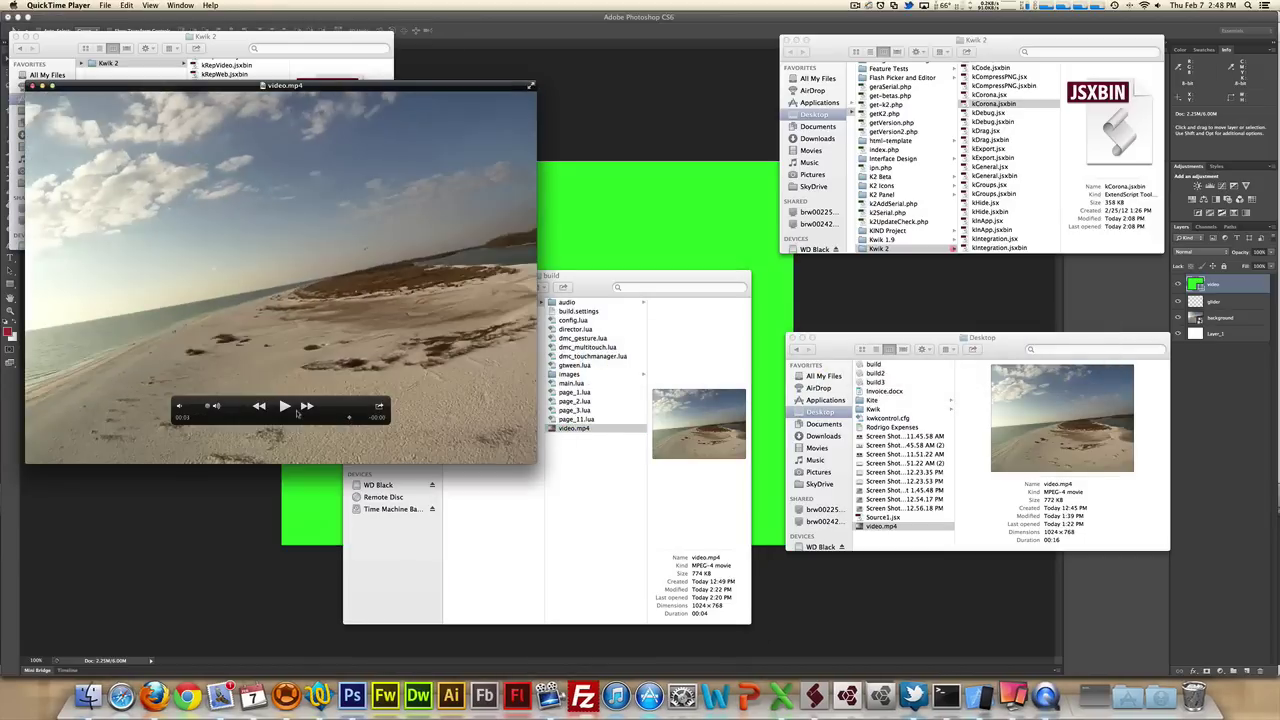
left_click(284, 406)
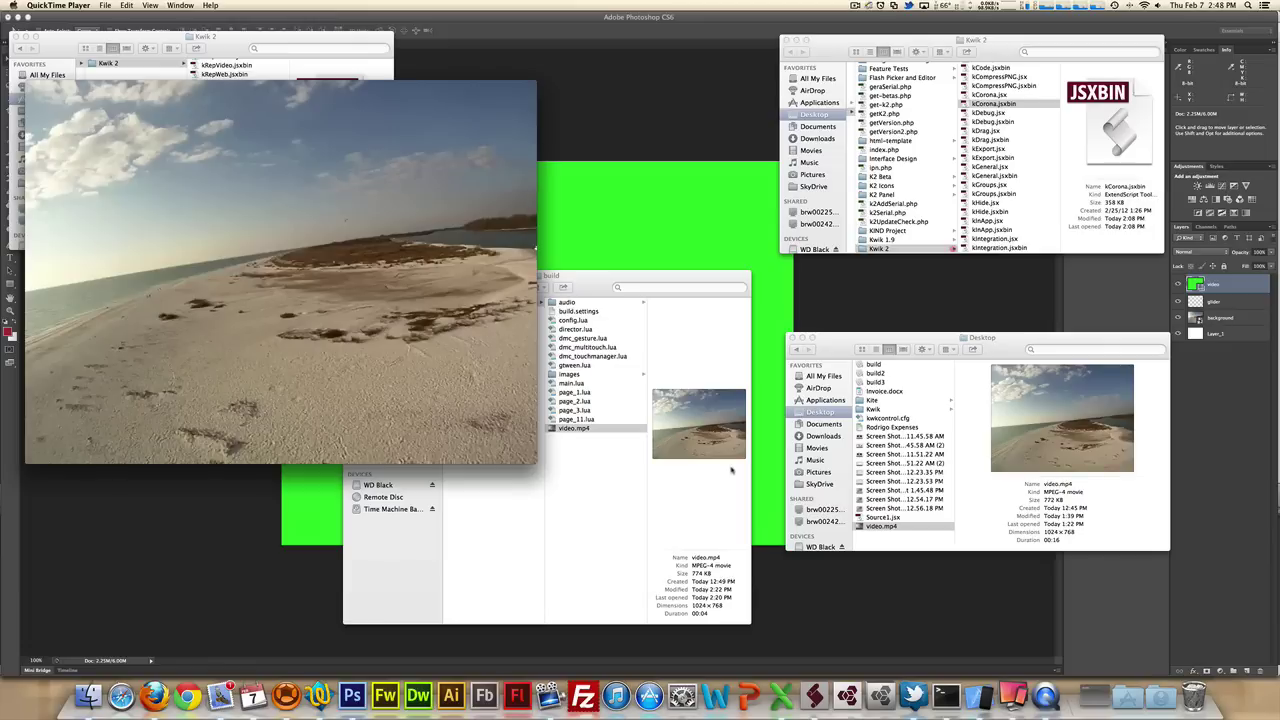
left_click(875, 292)
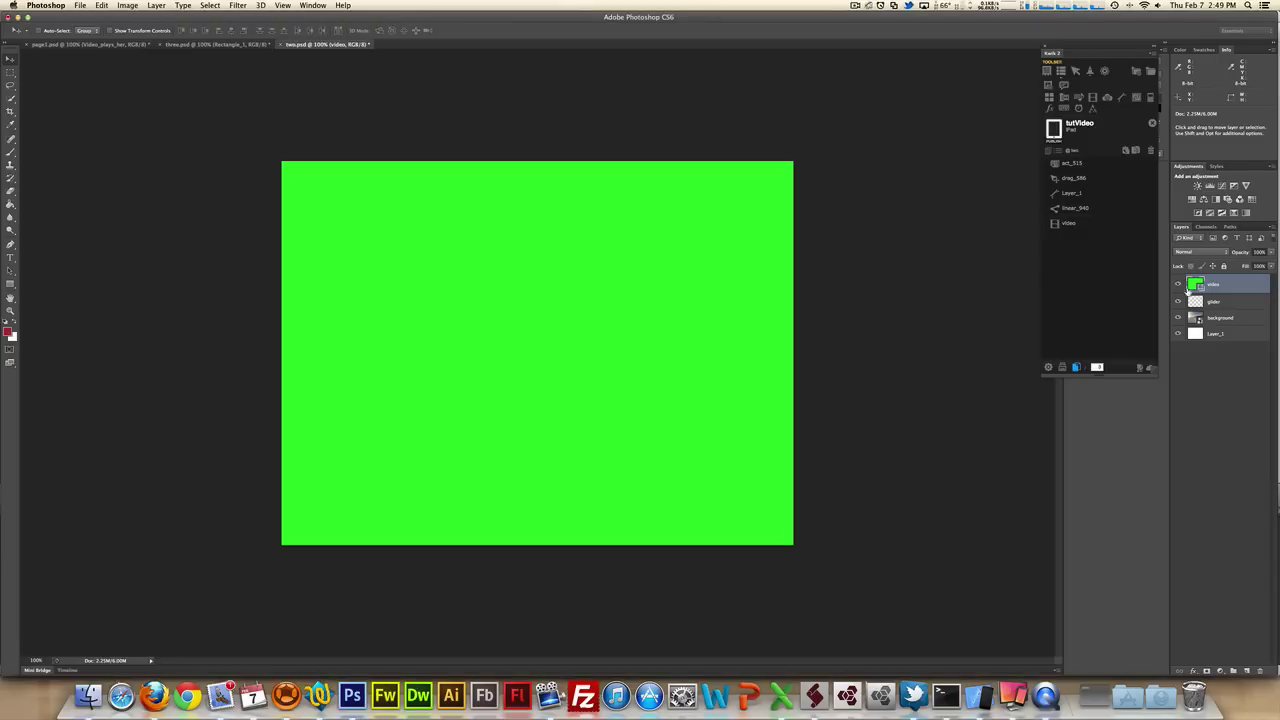
Hide the video layer on page two and toggle the glider and background layers to inspect the artwork underneath
left_click(1178, 285)
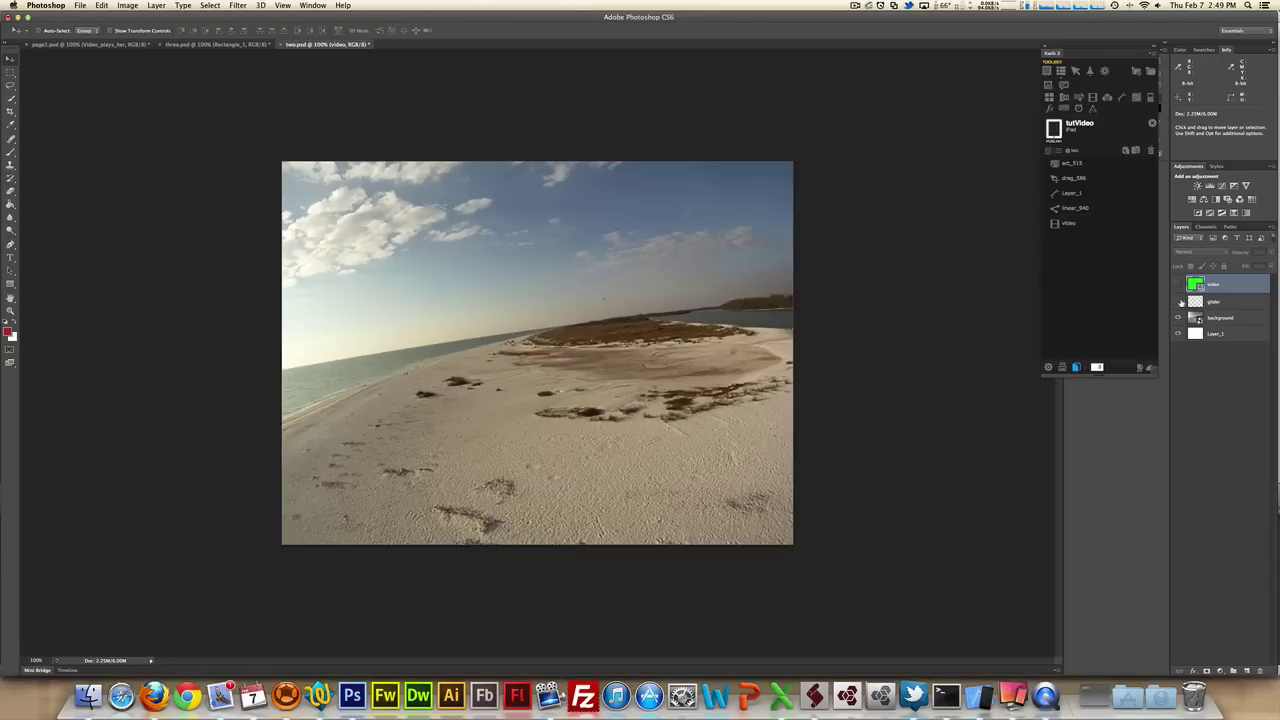
left_click(1179, 302)
left_click(1177, 302)
left_click(1177, 302)
left_click(1177, 317)
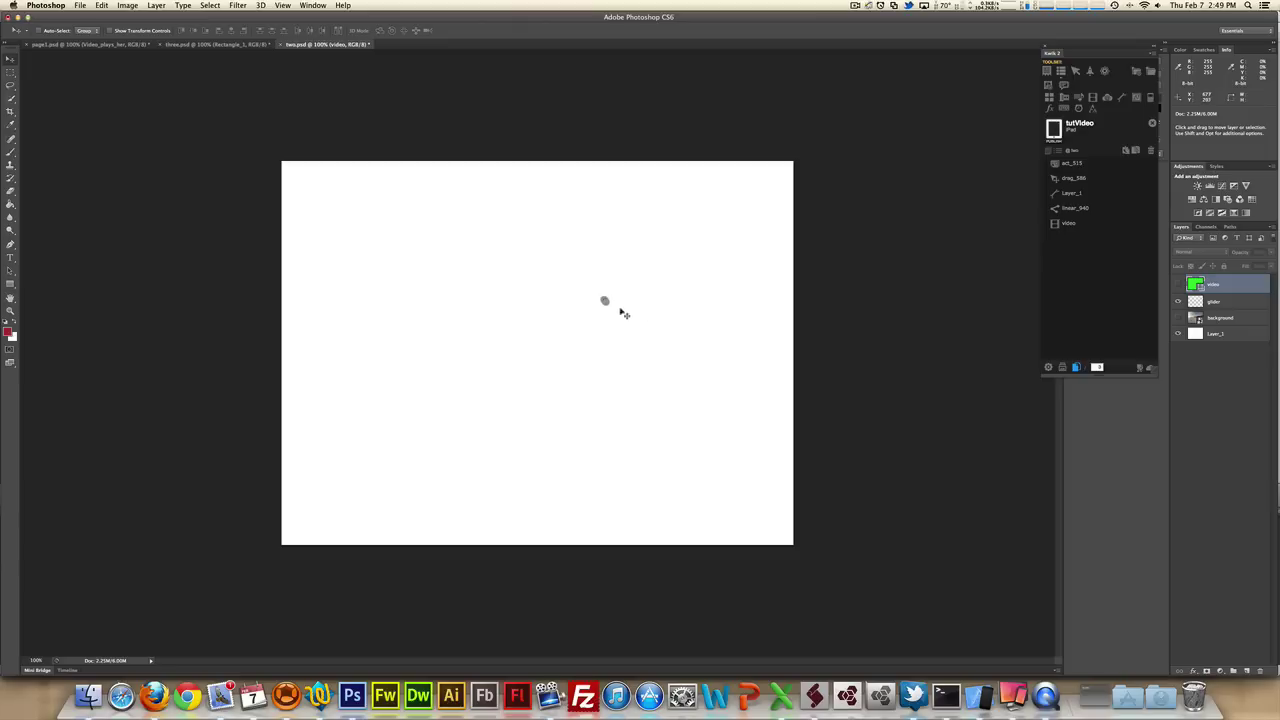
left_click(1177, 317)
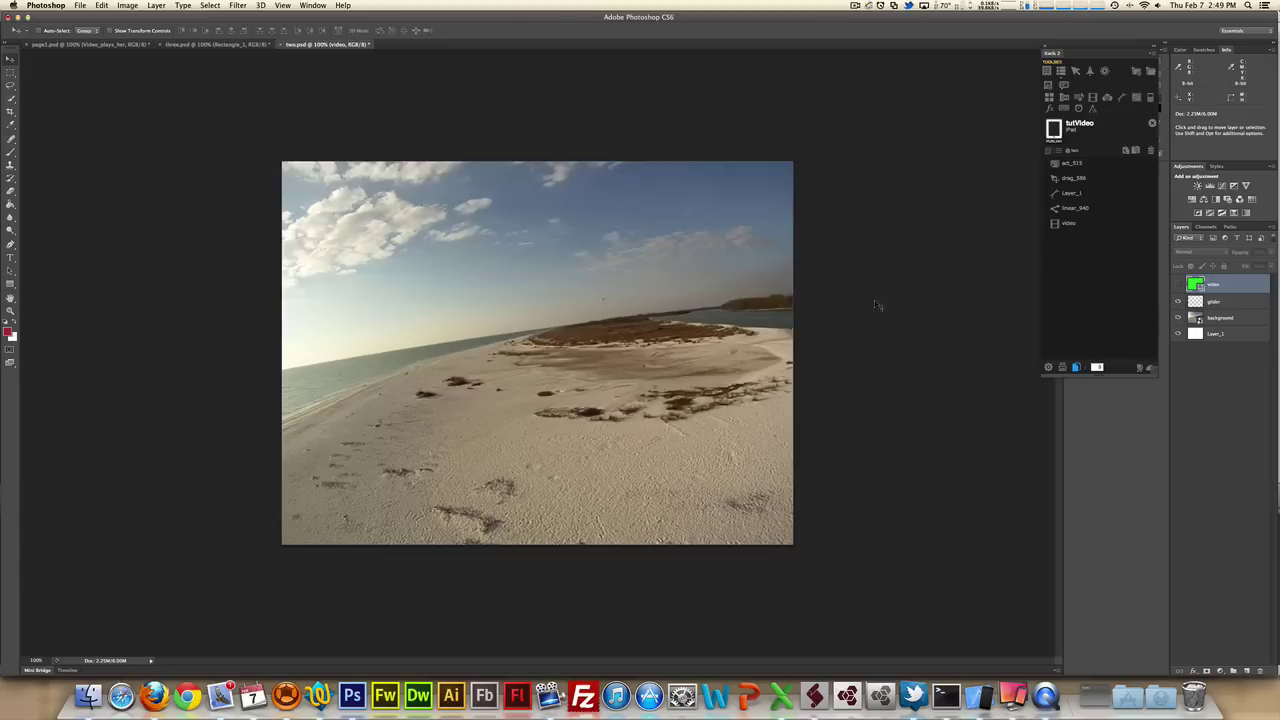
Select the glider layer and review the settings of its linear_940 animation, cancelling without changes
left_click(1217, 303)
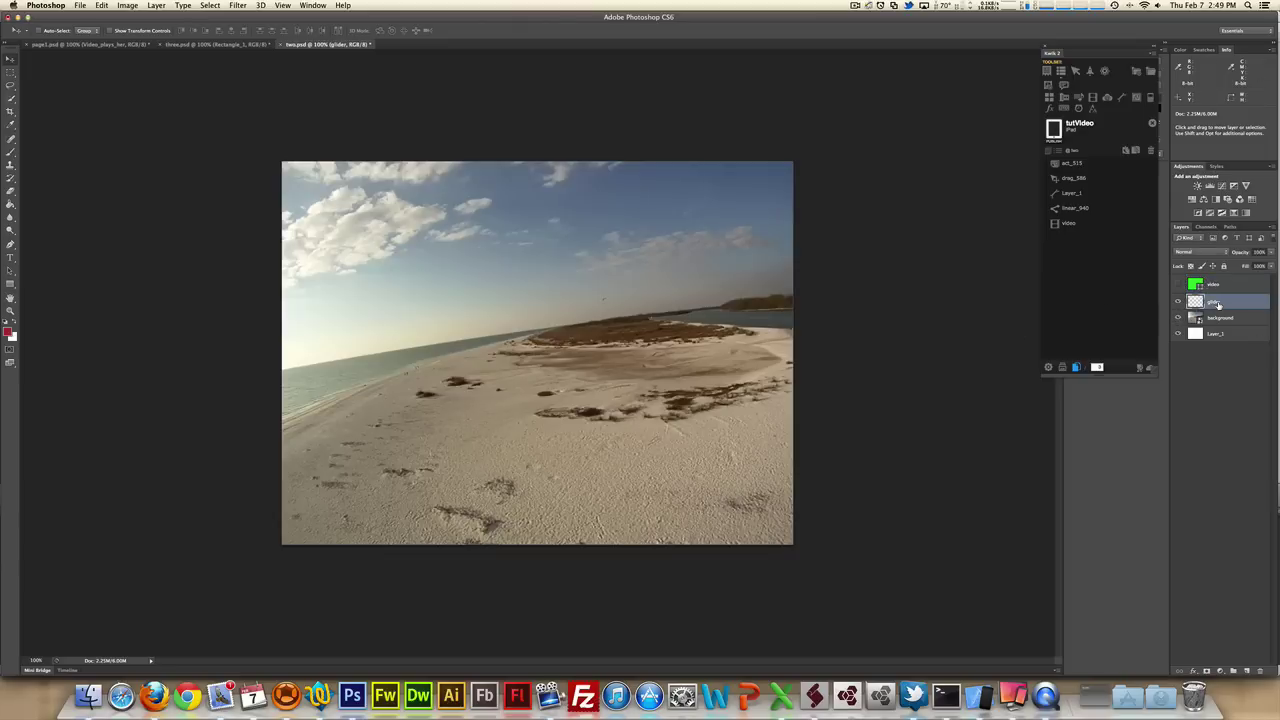
left_click(1077, 209)
mouse_move(1068, 208)
left_mouse_down()
mouse_move(1066, 177)
mouse_move(1067, 213)
left_mouse_up()
double_click(1067, 213)
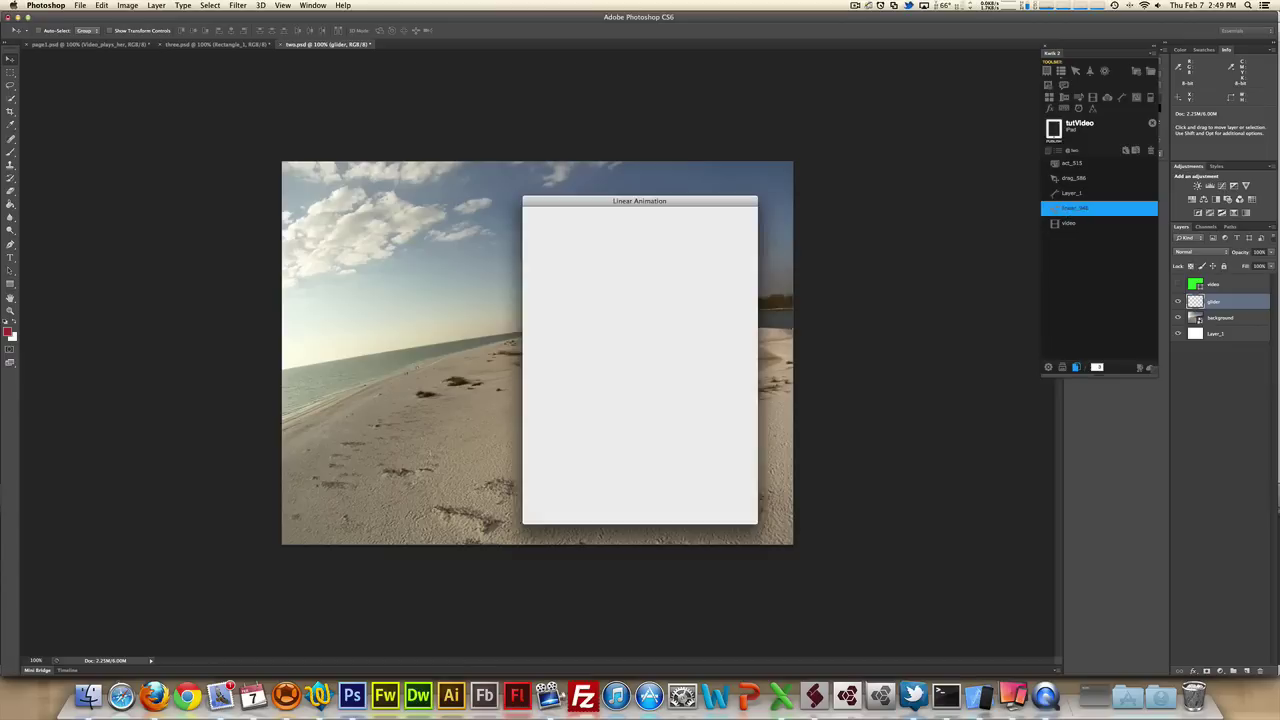
left_click_drag(641, 204, 258, 189)
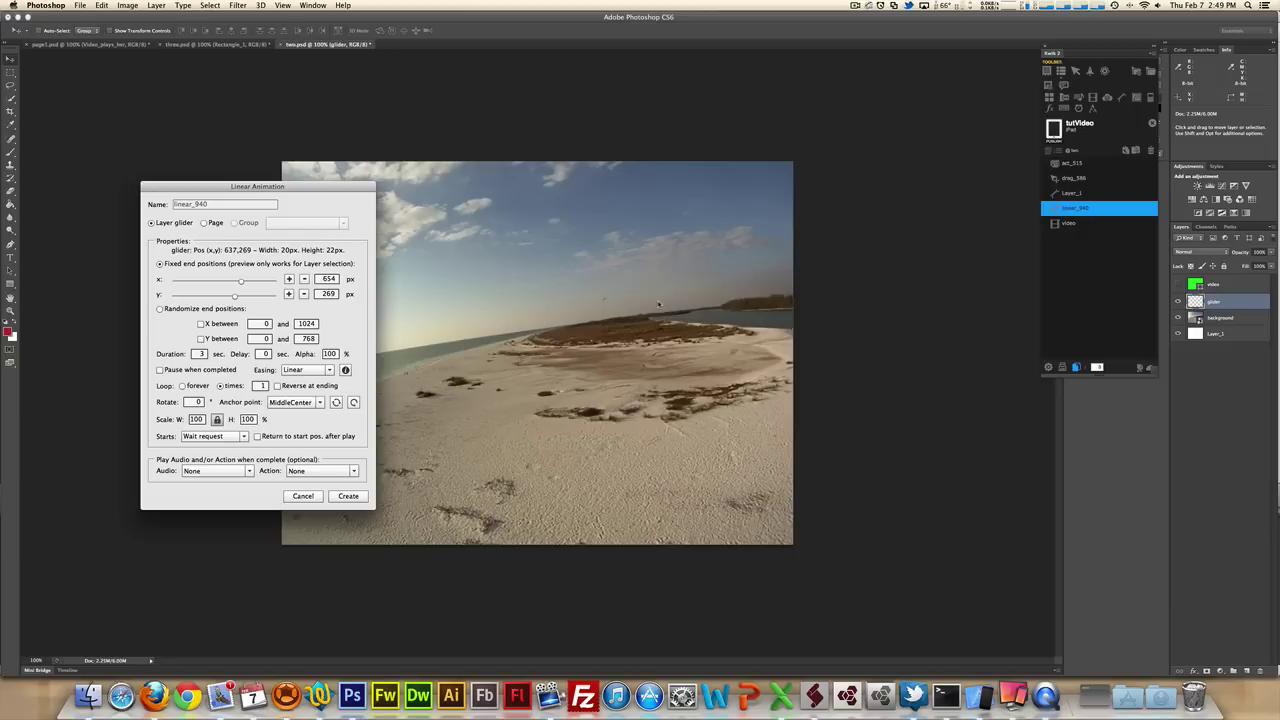
left_click(303, 496)
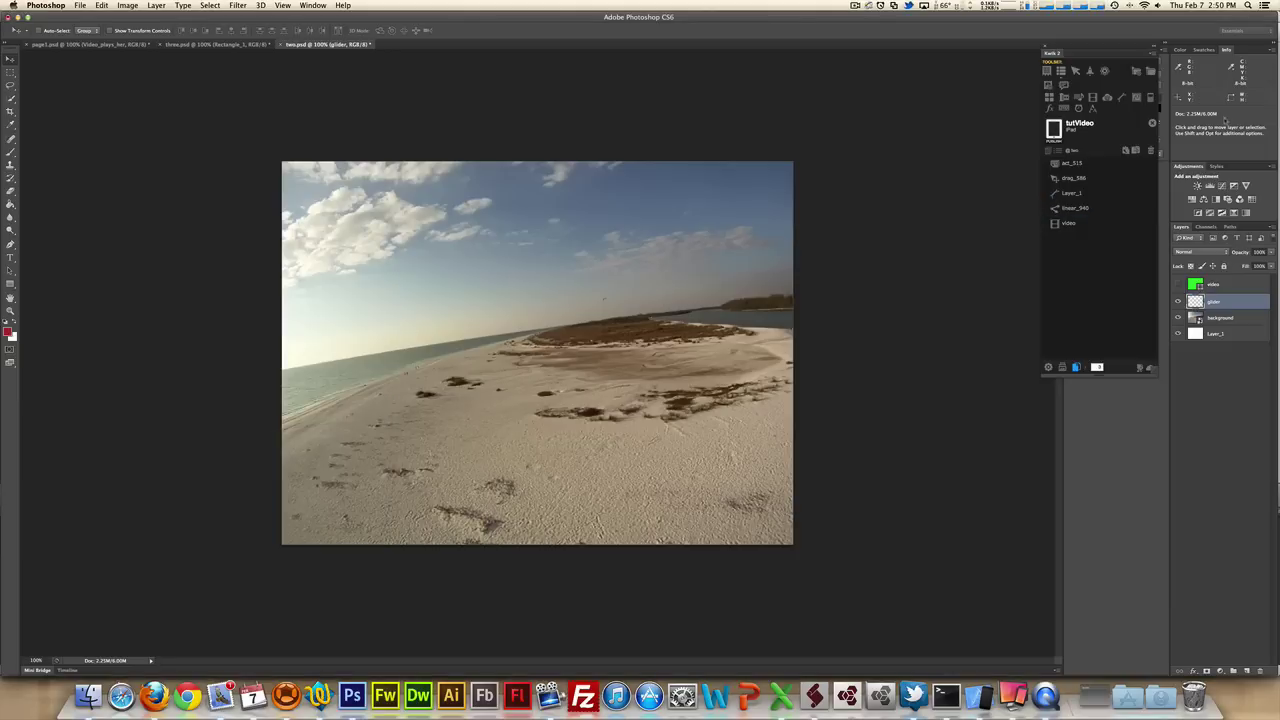
Open the act_515 action of page two and review its Show/Hide entry for the video layer, cancelling that entry without changes
left_click(1073, 178)
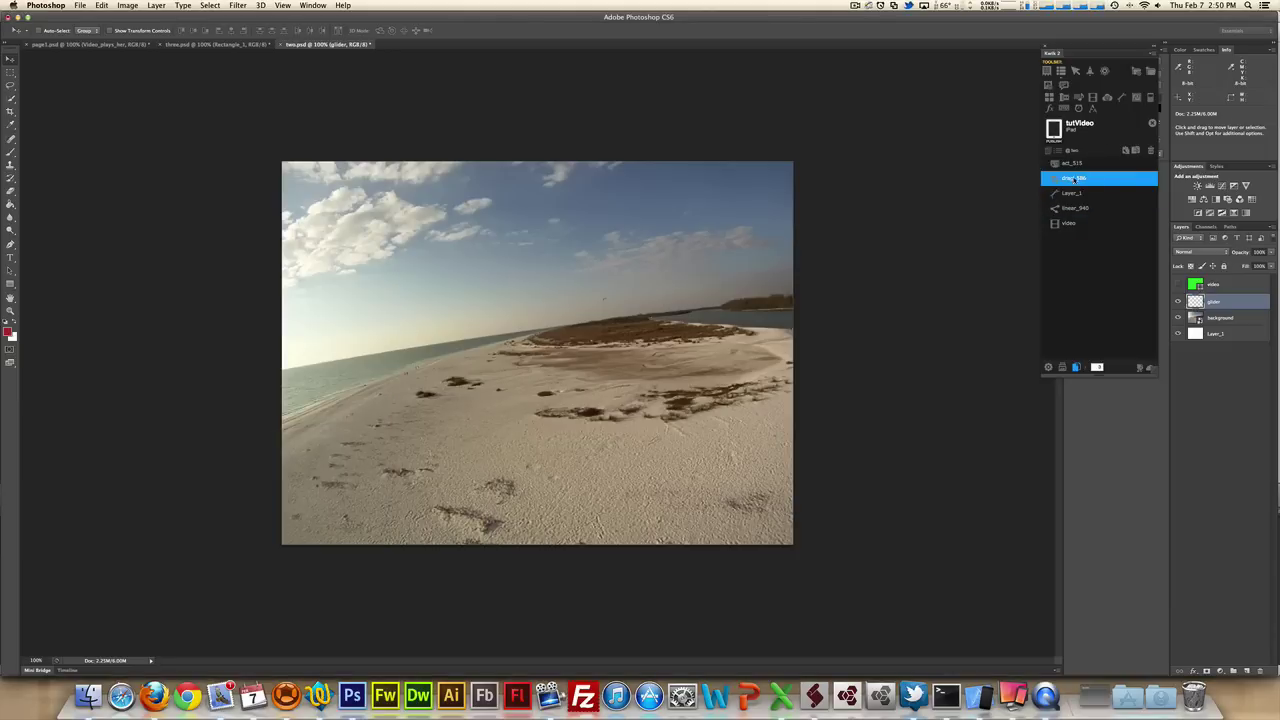
left_click(1157, 257)
left_click(1085, 193)
left_click(1078, 180)
double_click(1066, 163)
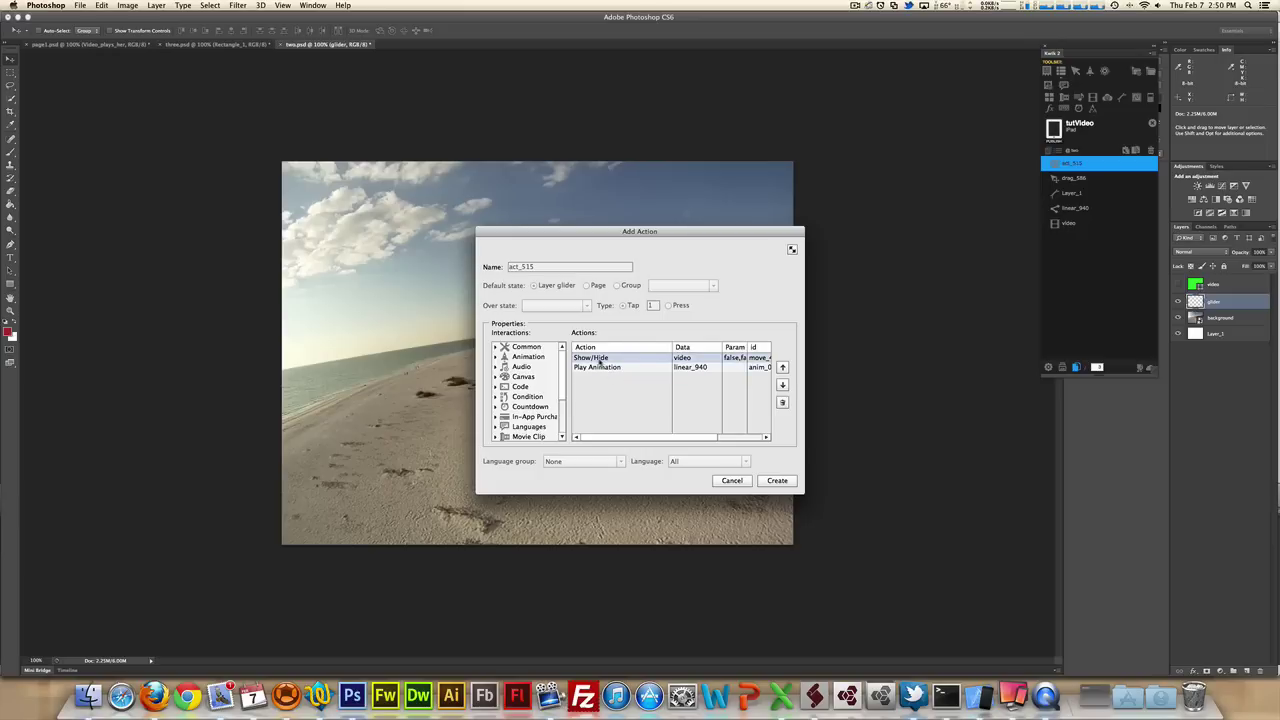
double_click(600, 361)
left_click(572, 329)
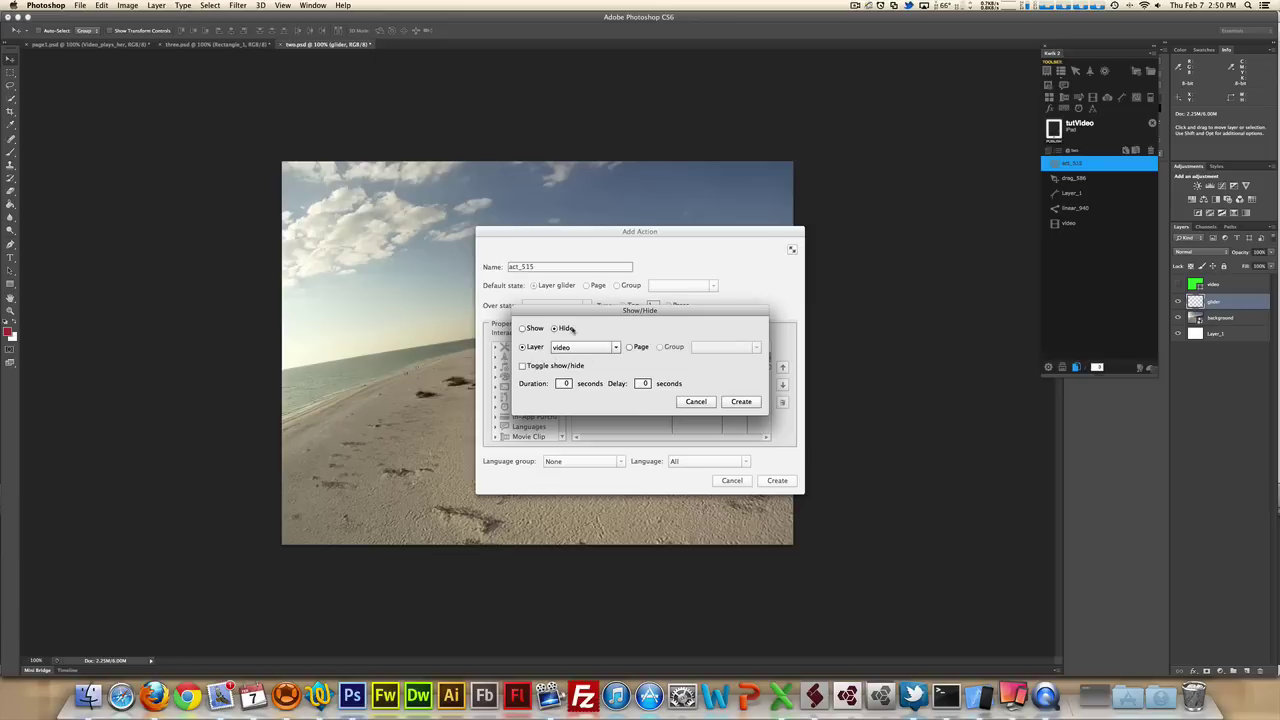
left_click(696, 402)
Review the Play Animation entry of act_515, then close the entry and the action without changes
left_click(596, 368)
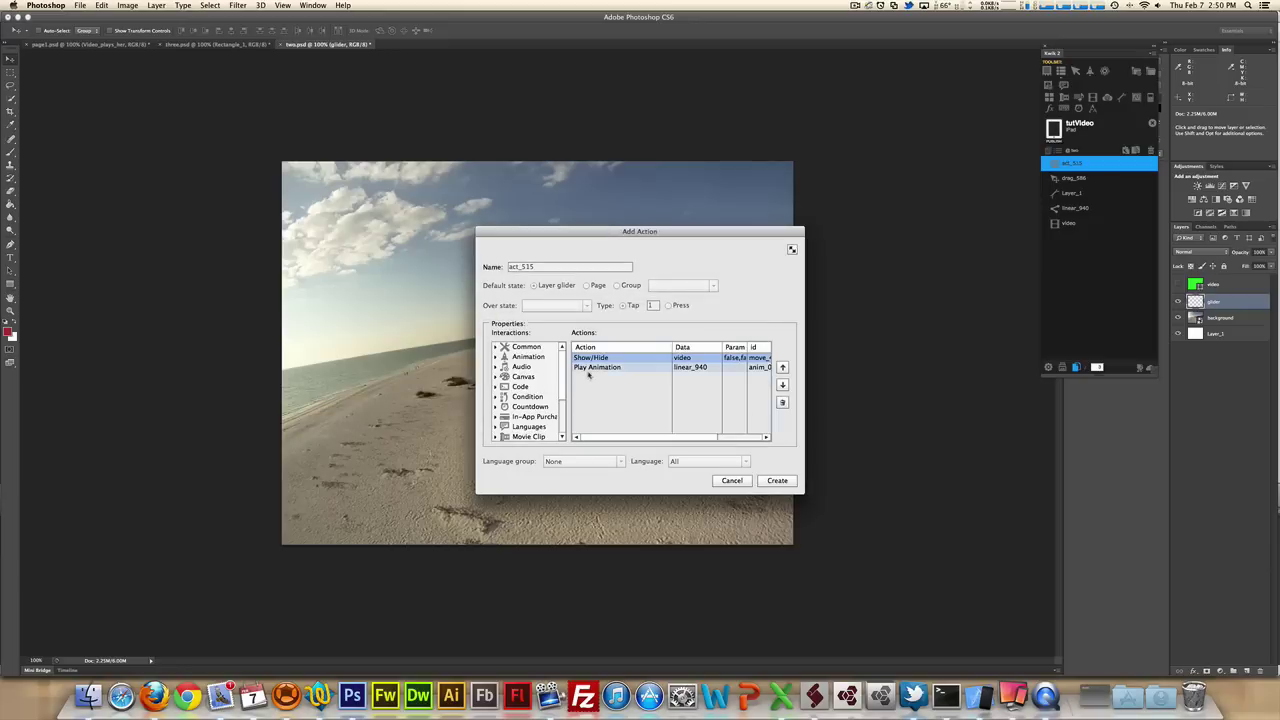
double_click(597, 368)
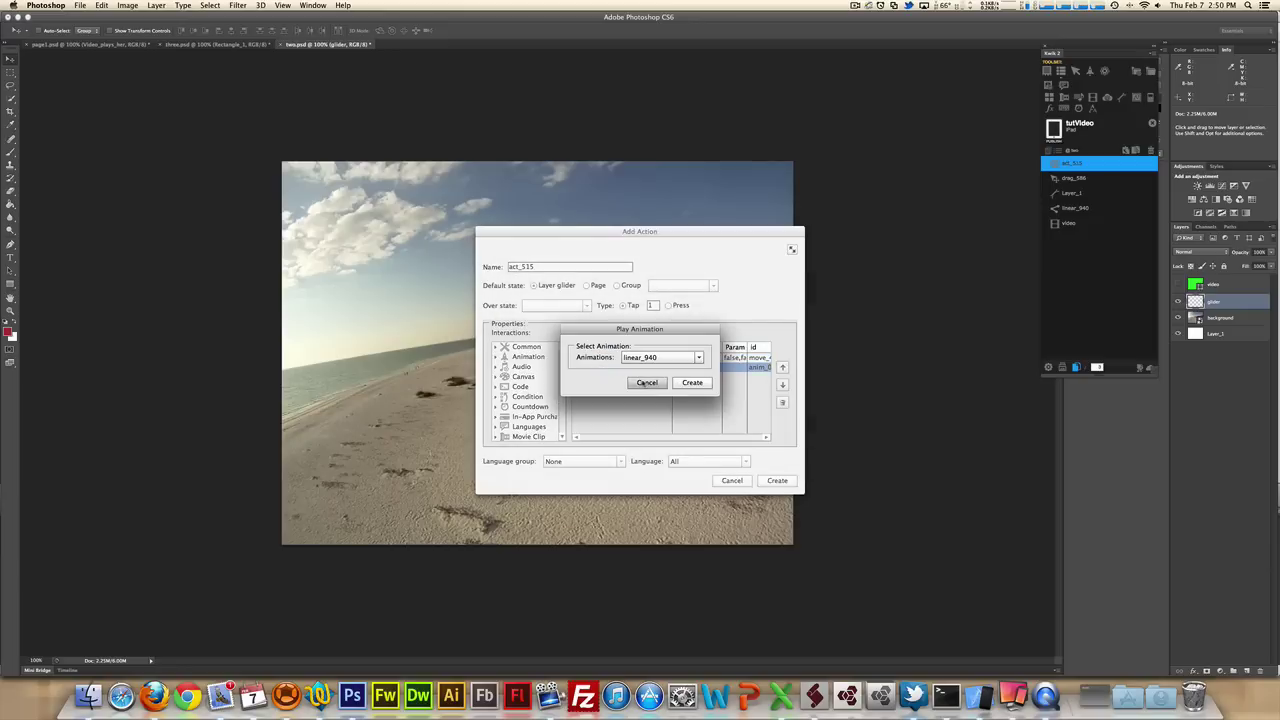
left_click(641, 384)
left_click(730, 482)
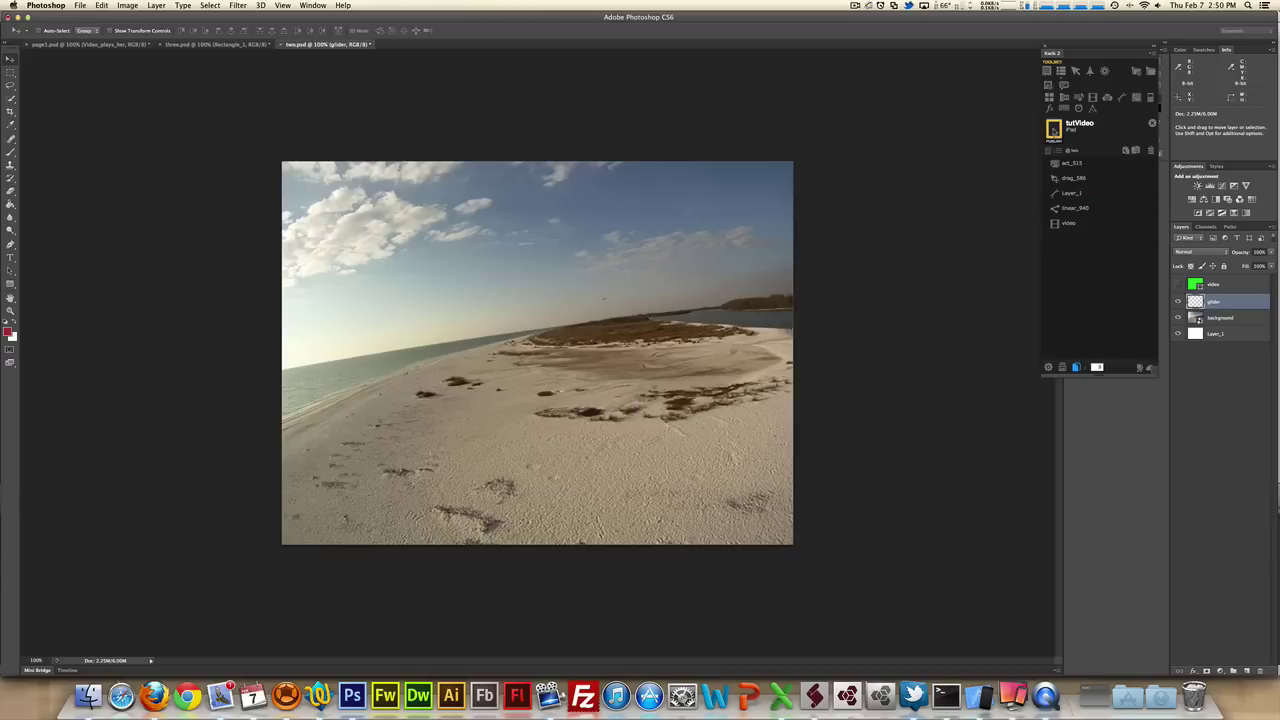
Publish the tutVideo project and build it for the Xcode simulator from Corona Simulator
mouse_move(1054, 131)
left_click(1071, 145)
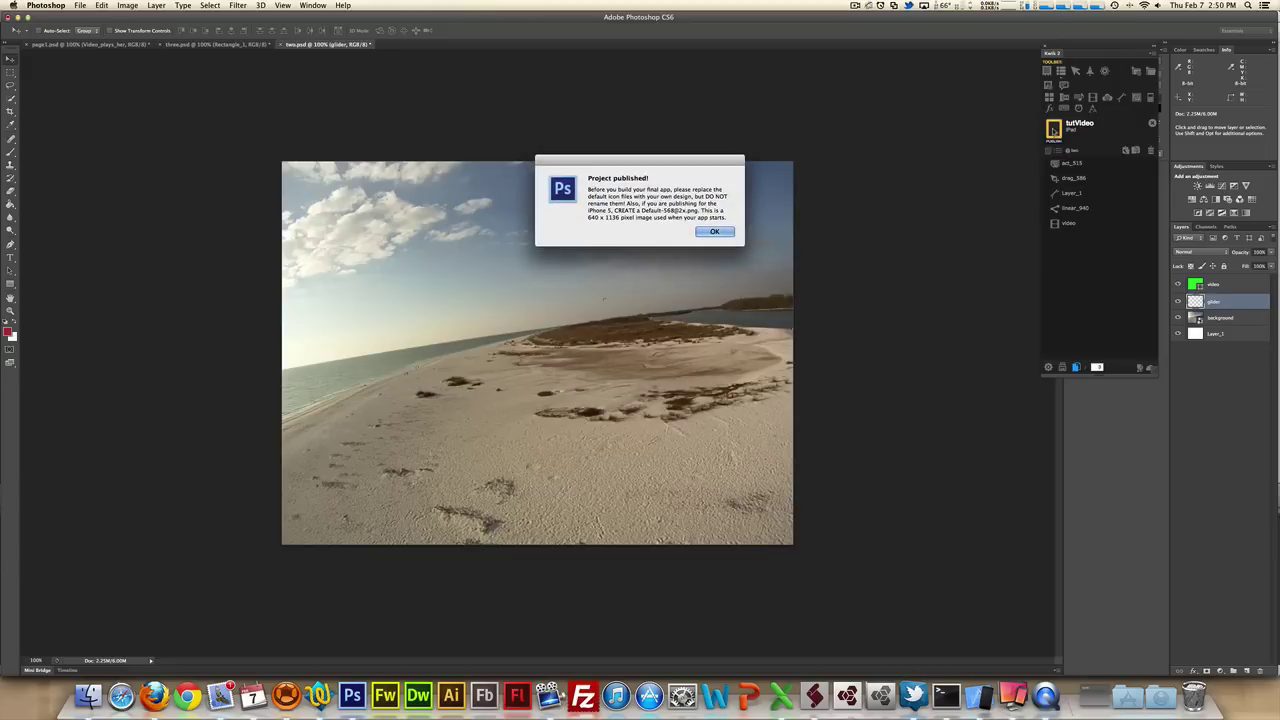
left_click(717, 231)
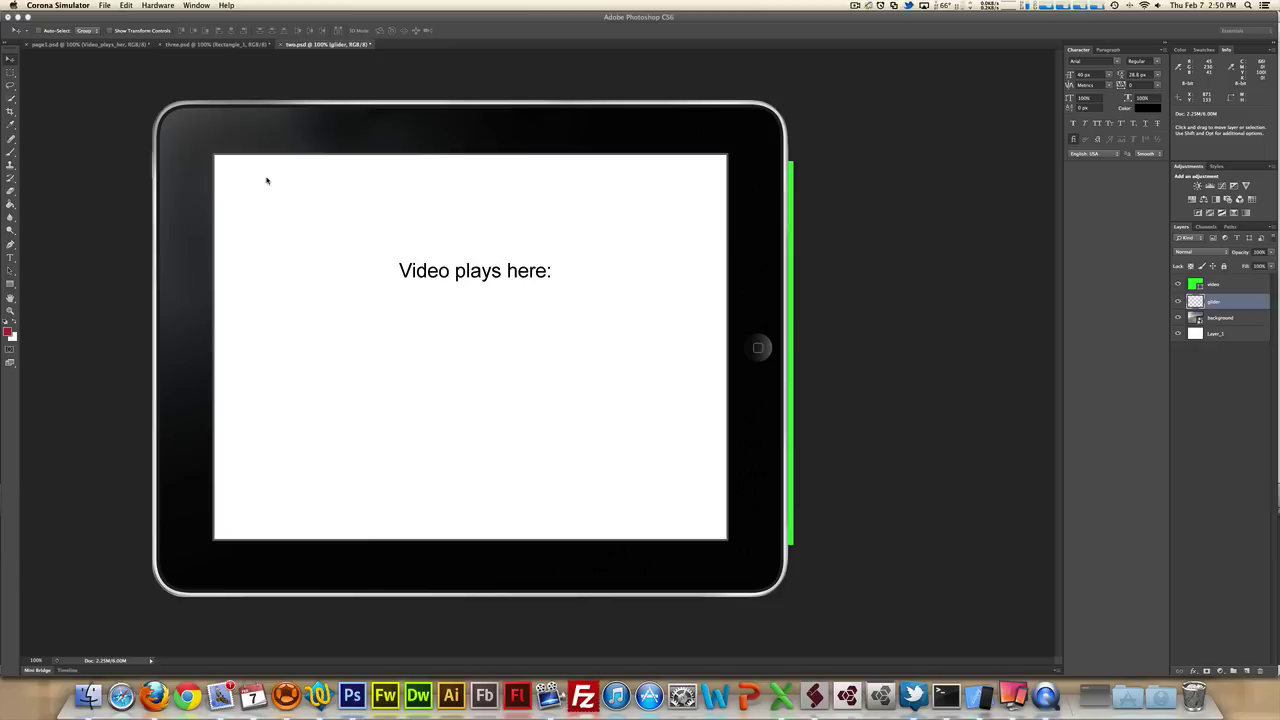
key("super+b")
left_click(274, 148)
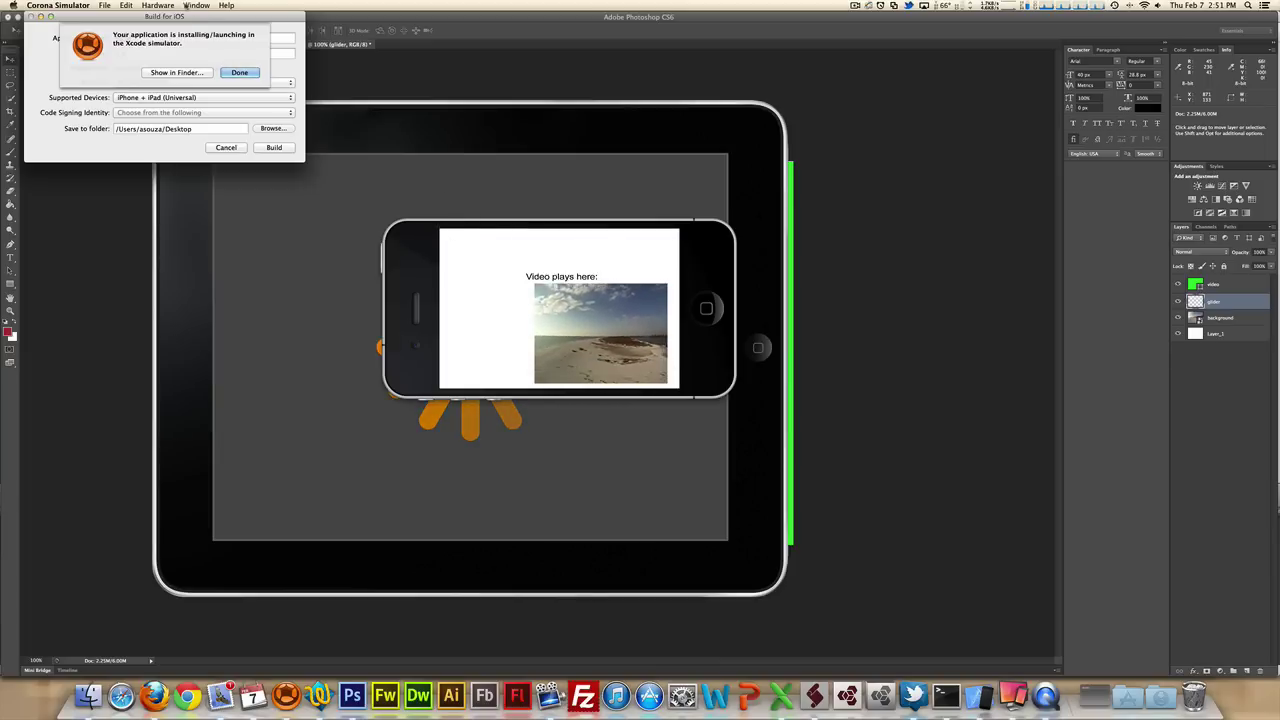
Bring iOS Simulator to the front and switch the simulated device from iPhone to iPad
left_click(198, 5)
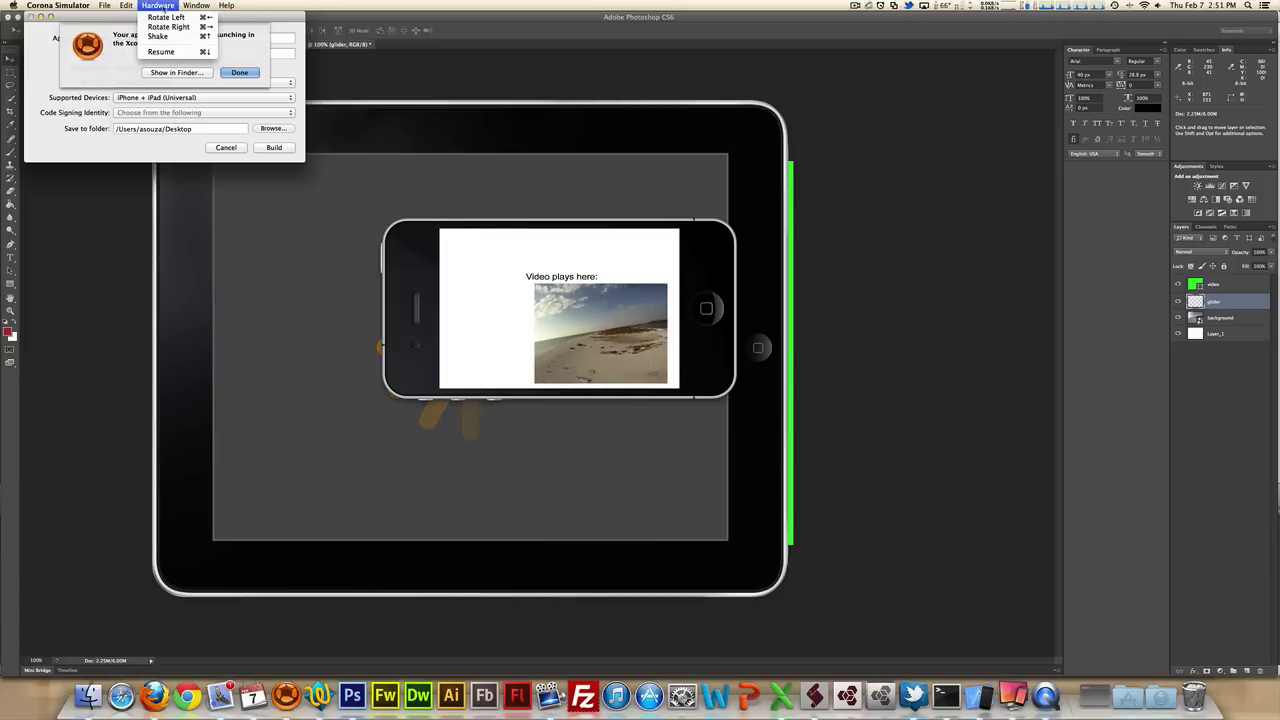
left_click(466, 236)
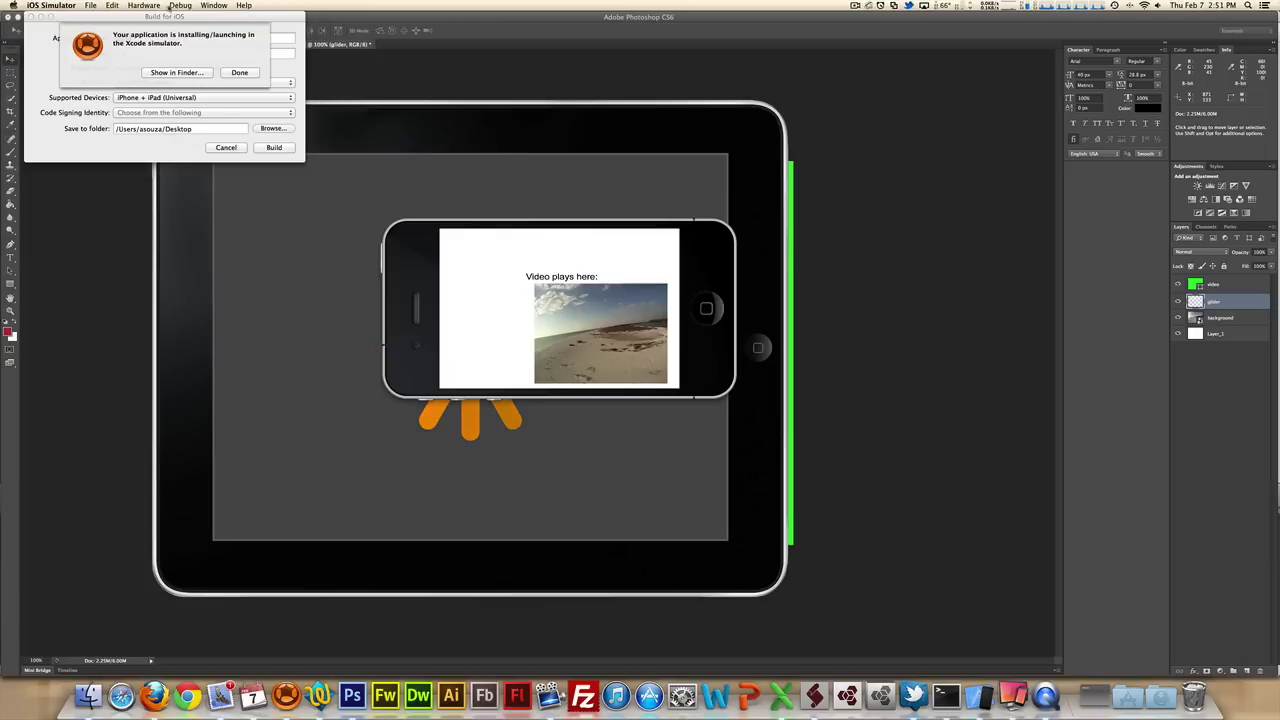
left_click(143, 5)
mouse_move(160, 17)
left_click(280, 30)
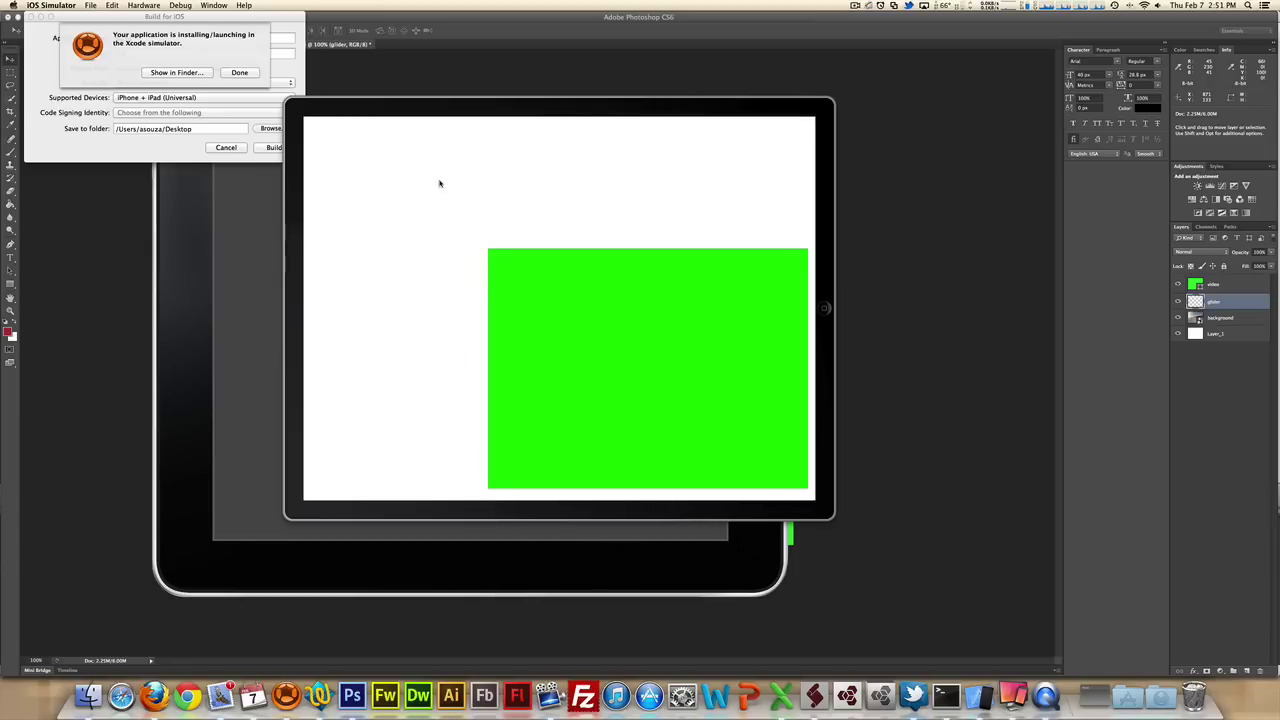
Play the full-screen video from the green rectangle in the simulated app and exit its playback
left_click(586, 328)
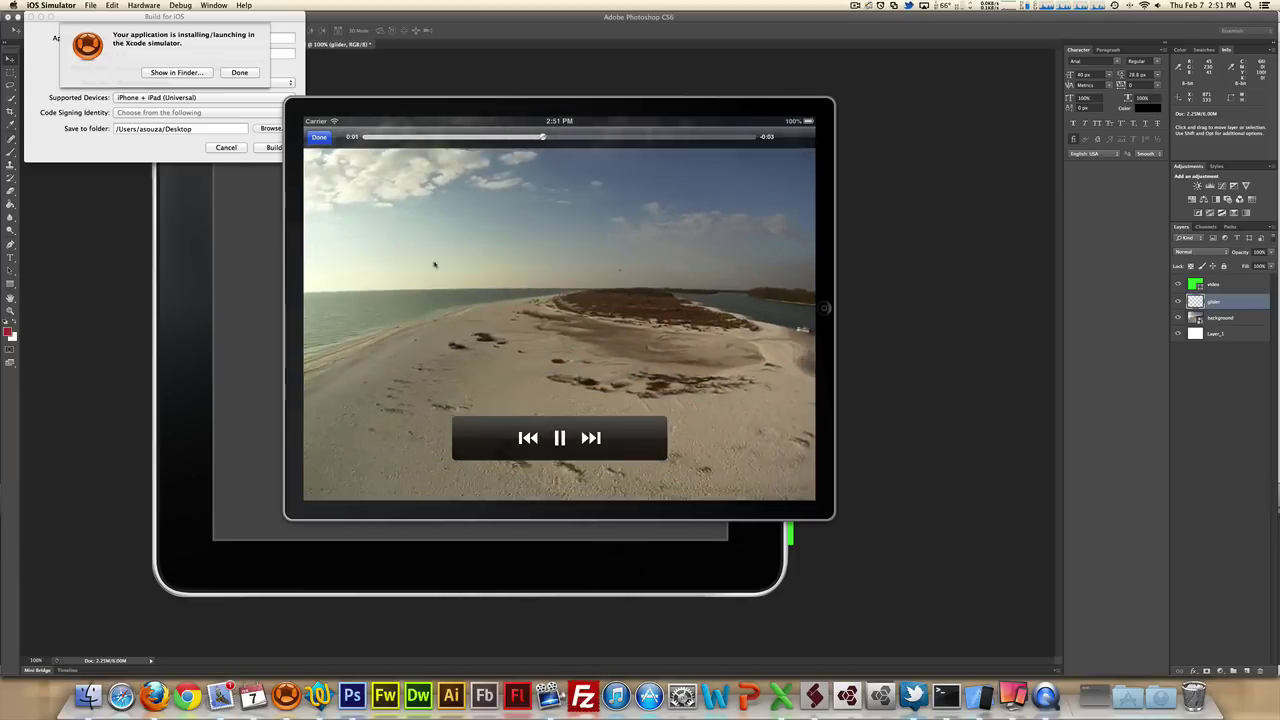
left_click(320, 139)
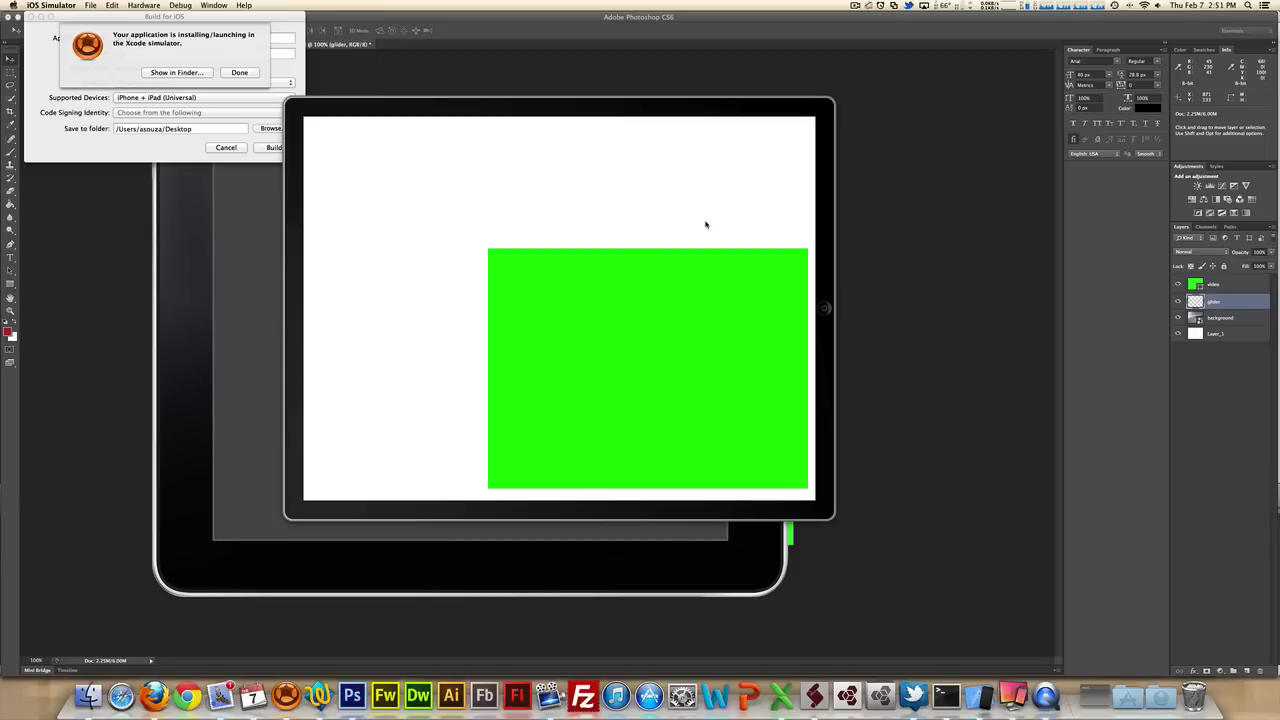